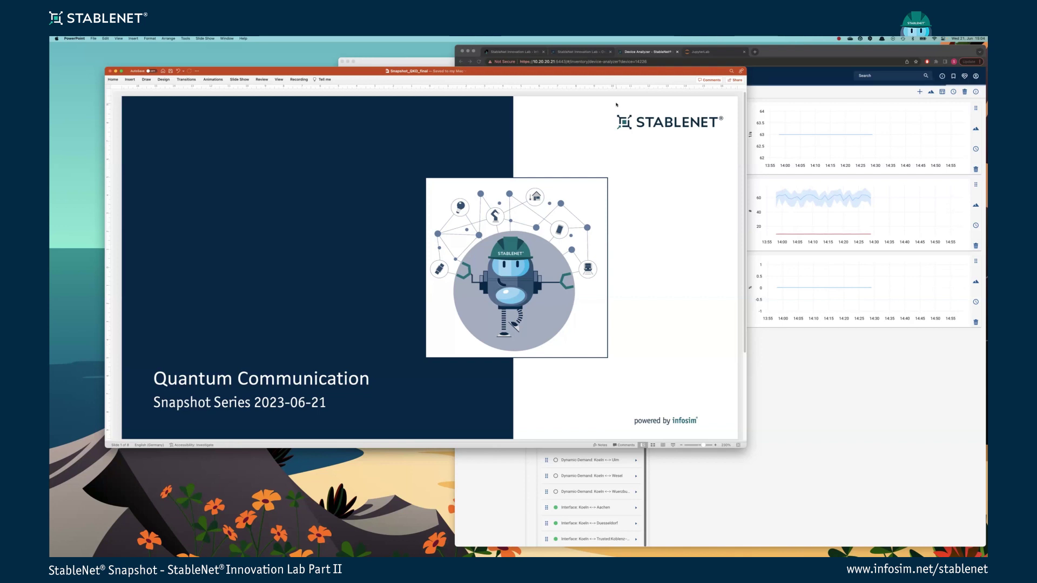
Advance the deck to slide 2, the StabelNet Innovation Lab overview
{"action": "key", "text": "Down"}
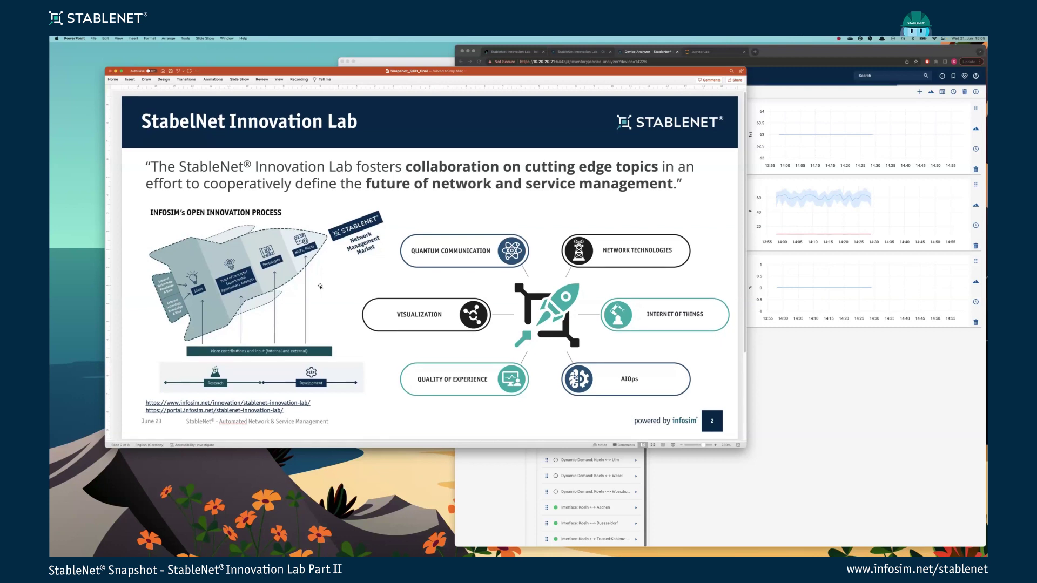
Advance to slide 3, the Quantum Key Distribution as a Service user story
{"action": "key", "text": "Right"}
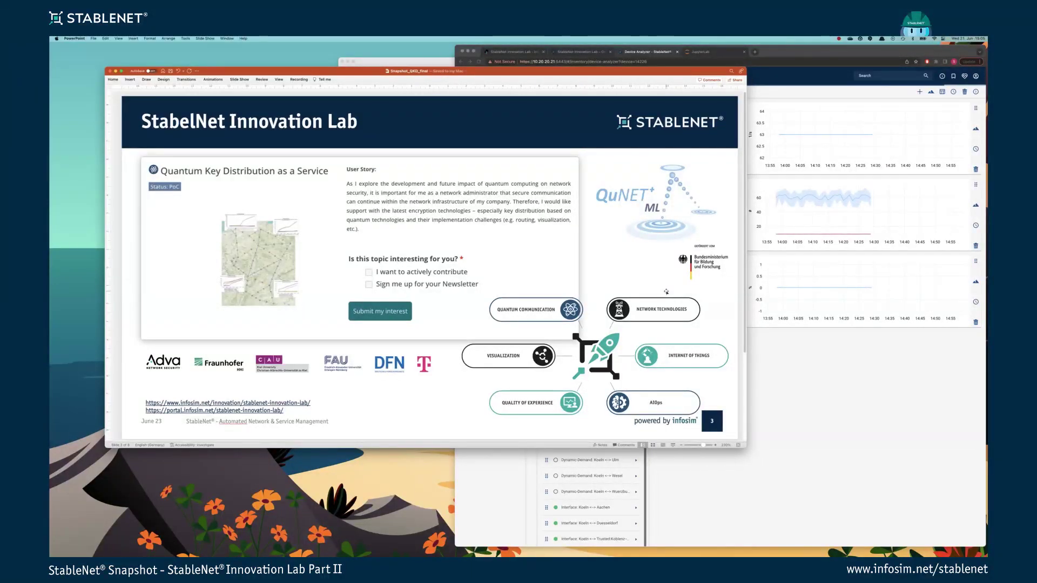
Advance to slide 4, 'Digital Communication Techology'
{"action": "key", "text": "Page_Down"}
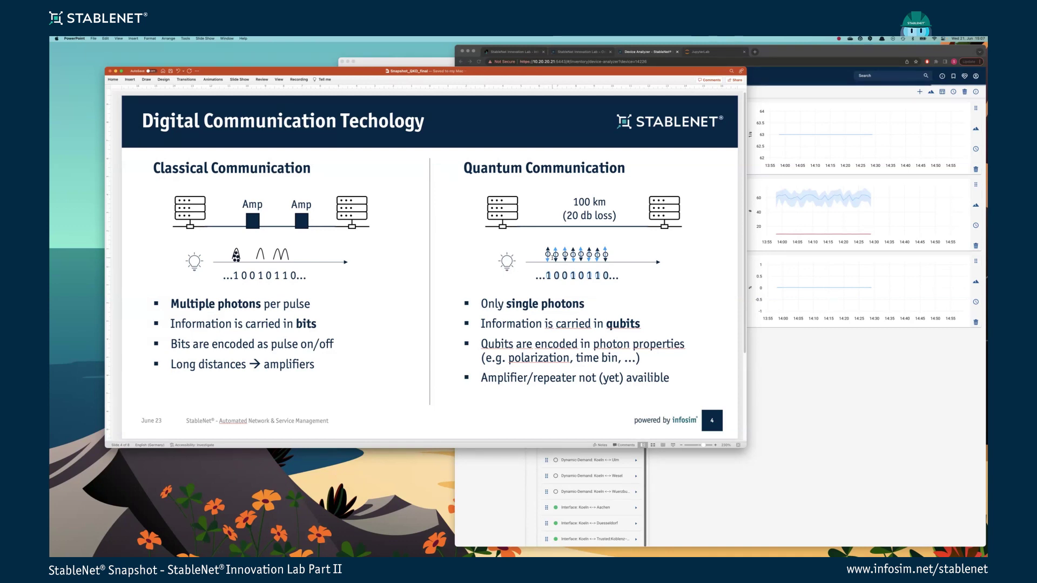
Advance to slide 5, 'Quantum Network Applications'
{"action": "key", "text": "Down"}
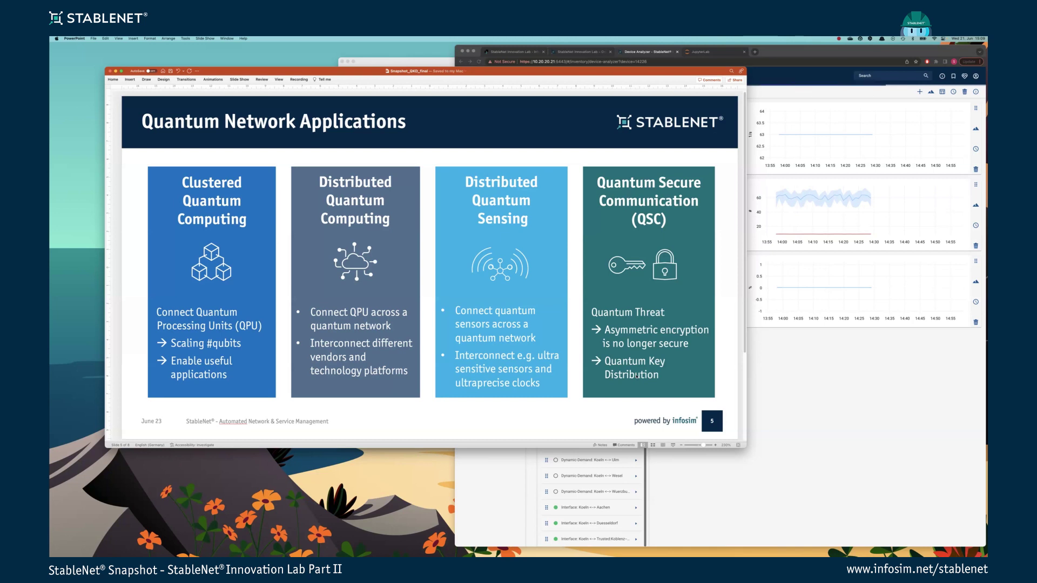
Advance to slide 6, the Quantum Key Distribution diagram with Alice and Bob
{"action": "key", "text": "Page_Down"}
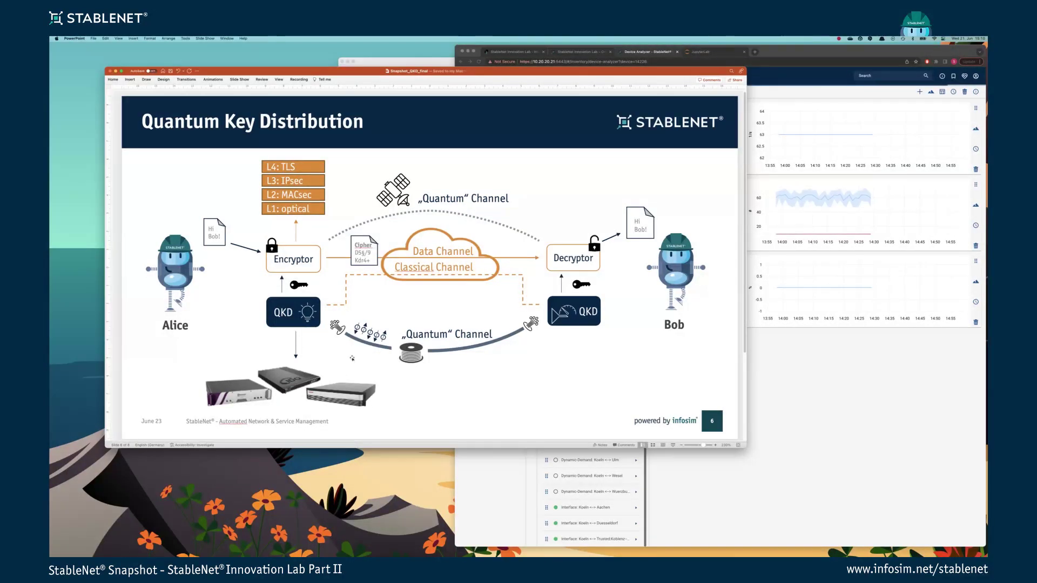
Advance to slide 7, 'Architecture & Standards'
{"action": "key", "text": "Down"}
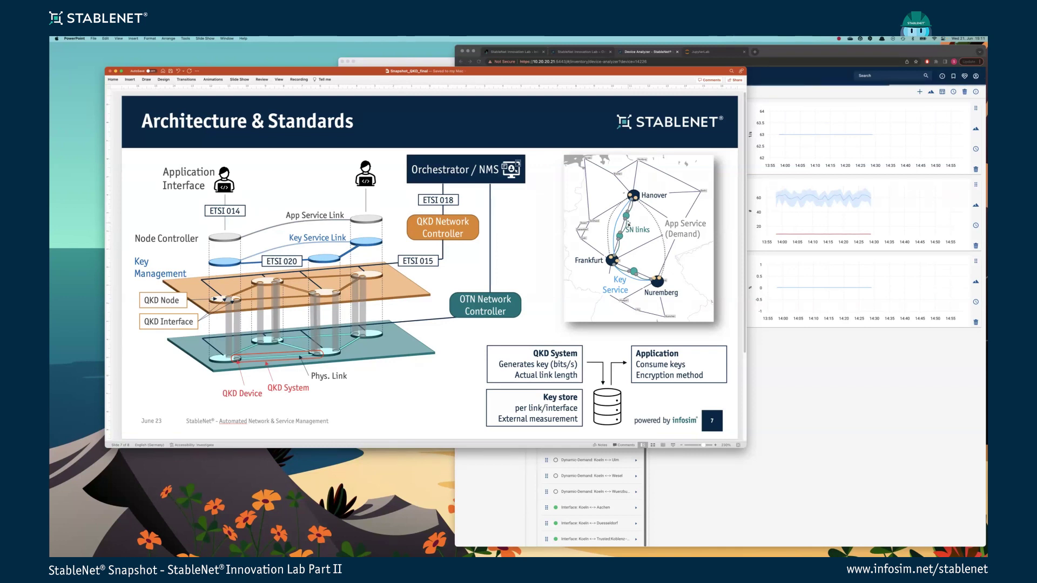
Advance to slide 8, the 'Flow Chart' slide
{"action": "key", "text": "Page_Down"}
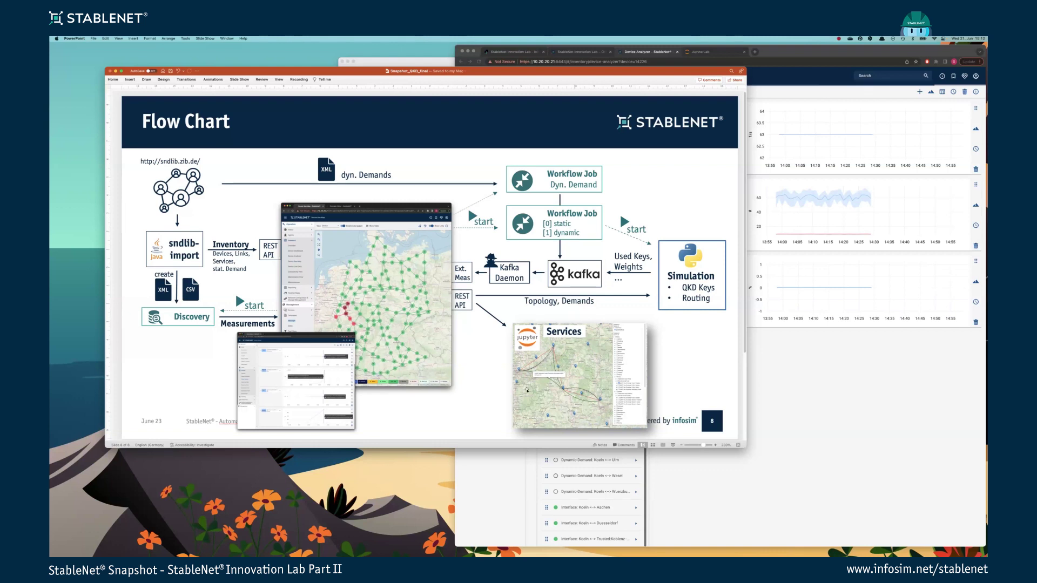
Bring StableNet forward, show the Inventory as a tree, and expand QuNET to germany50
{"action": "left_click", "coordinate": [407, 60]}
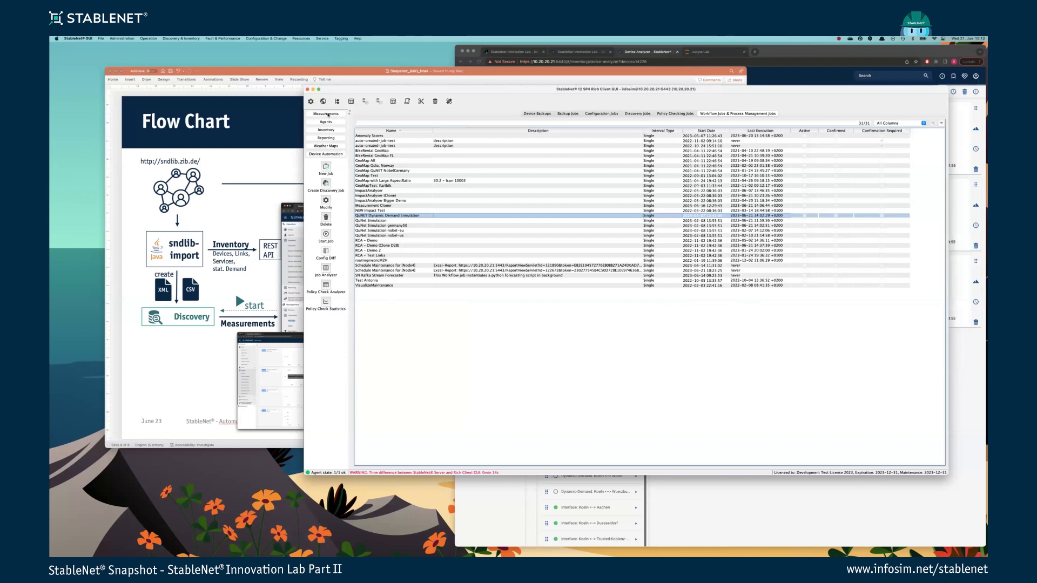
{"action": "left_click", "coordinate": [332, 131]}
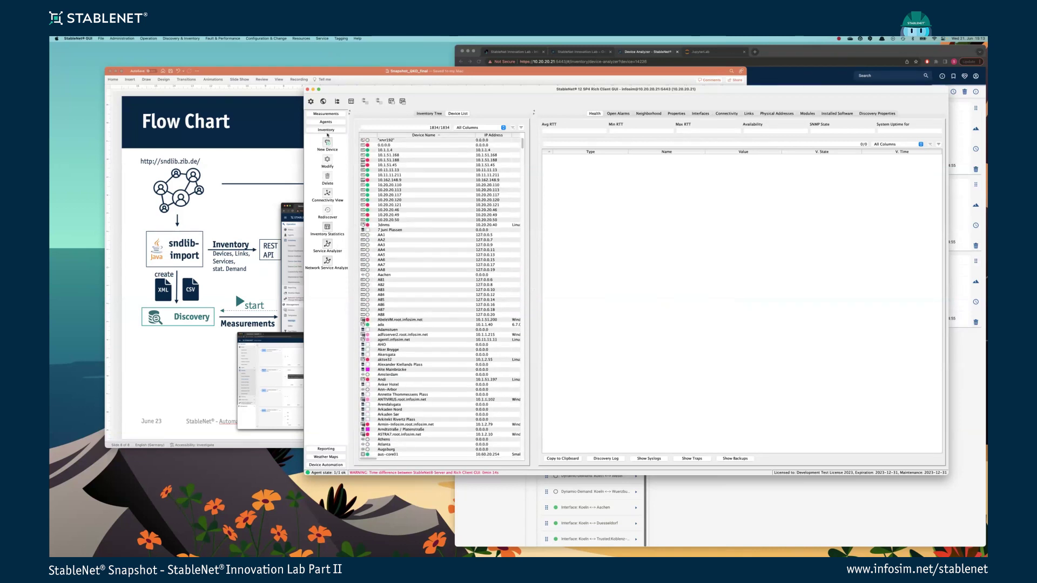
{"action": "left_click", "coordinate": [438, 114]}
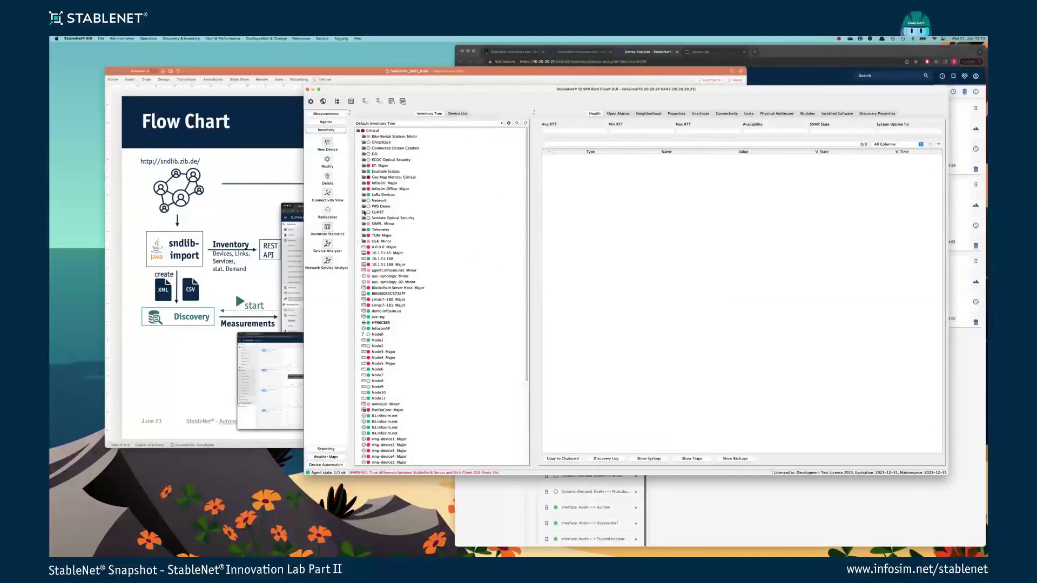
{"action": "left_click", "coordinate": [363, 212]}
{"action": "left_click", "coordinate": [380, 219]}
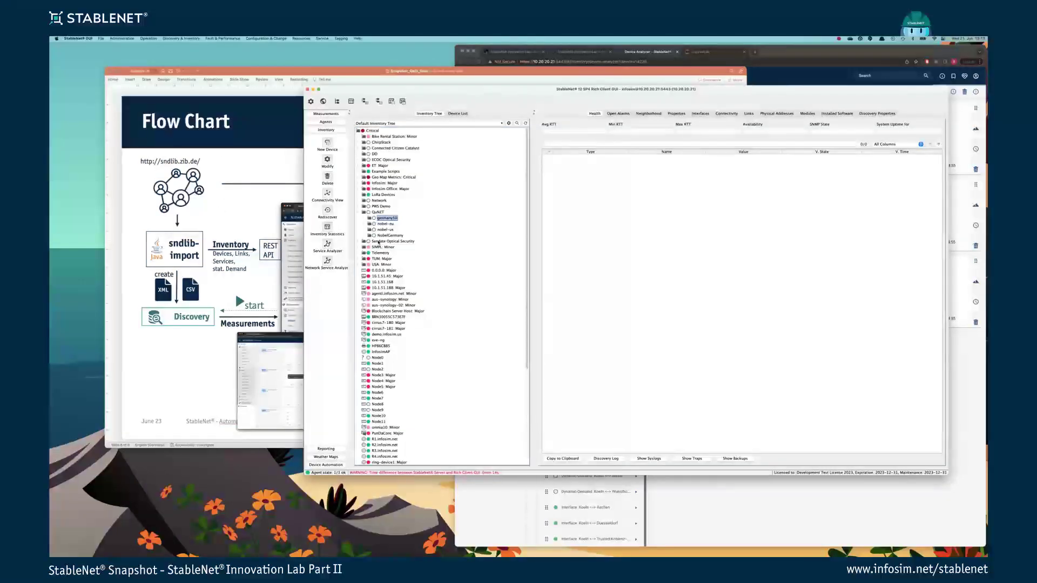
Expand germany50 to list its city nodes, then return to the Flow Chart slide
{"action": "left_click", "coordinate": [363, 217]}
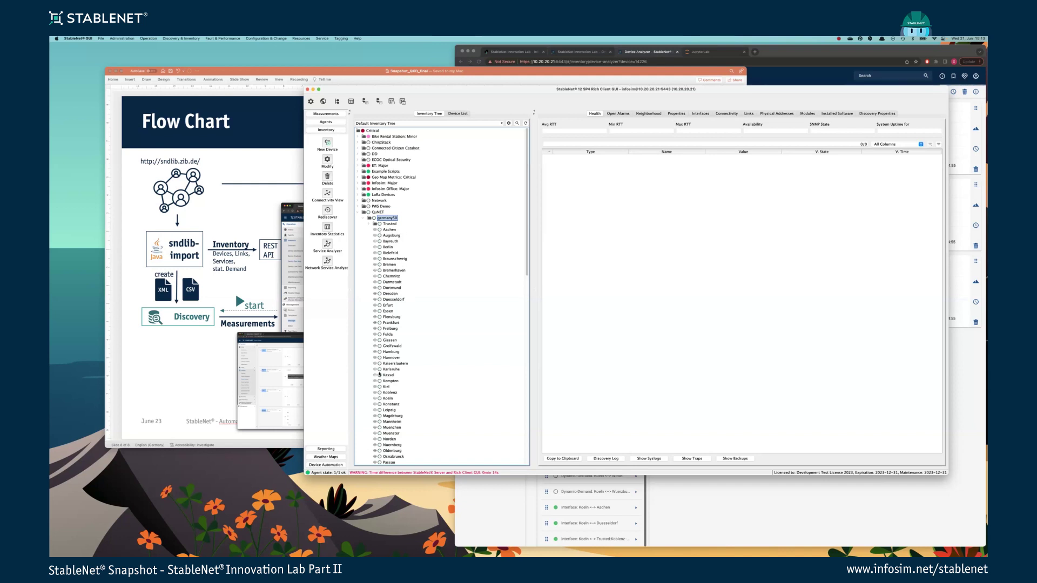
{"action": "scroll", "coordinate": [388, 261], "scroll_direction": "down", "scroll_amount": 3}
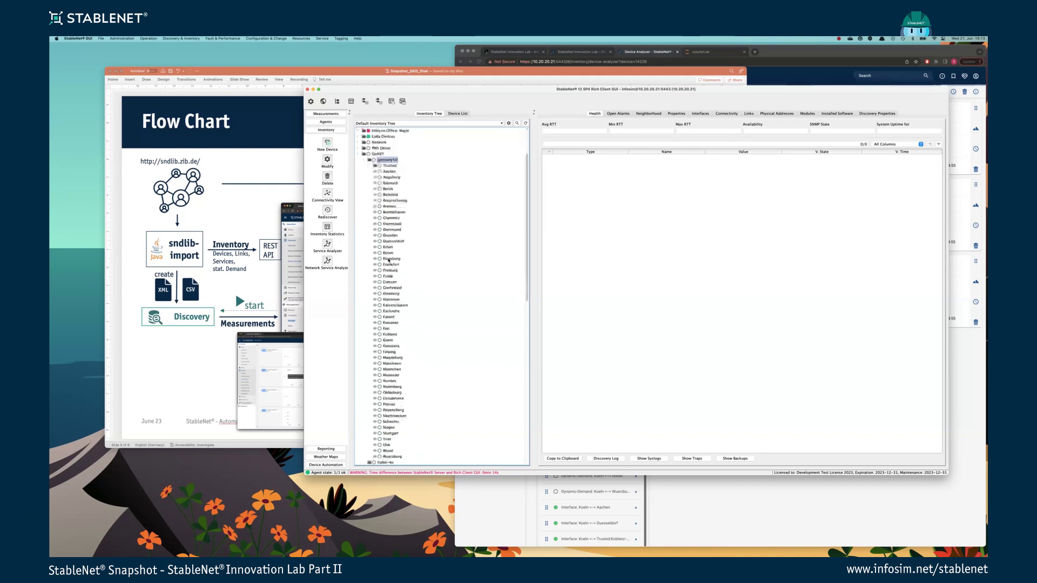
{"action": "left_click", "coordinate": [269, 169]}
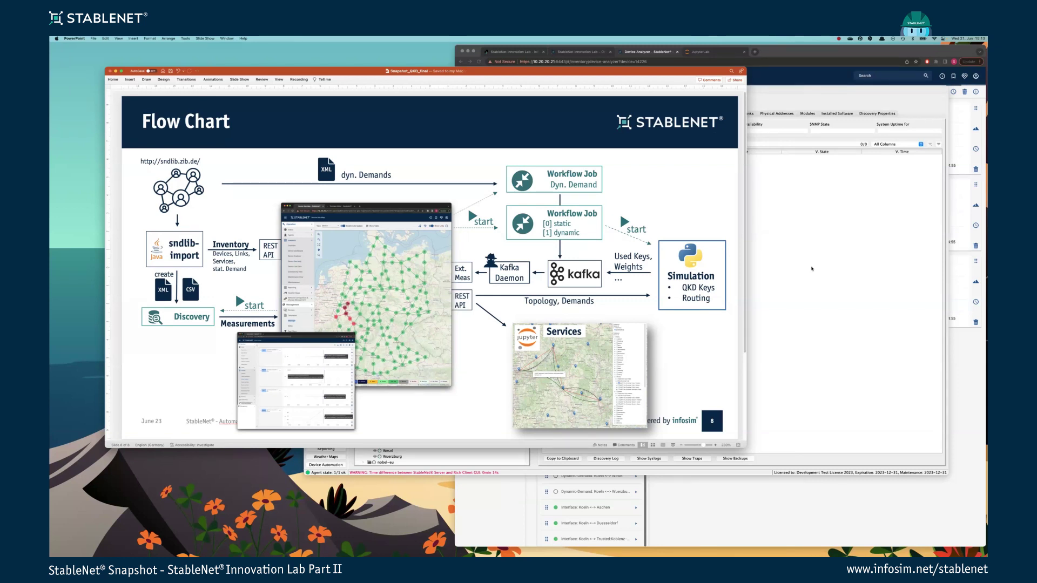
Reposition the StableNet window beside the slide and open the workflow jobs list
{"action": "left_click", "coordinate": [811, 268]}
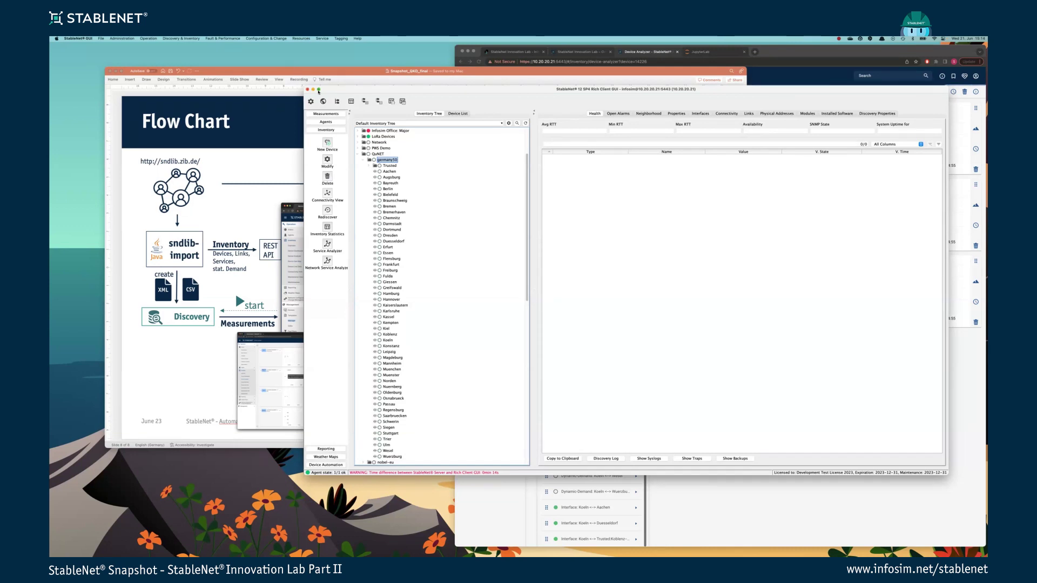
{"action": "left_click_drag", "start_coordinate": [353, 92], "coordinate": [349, 102]}
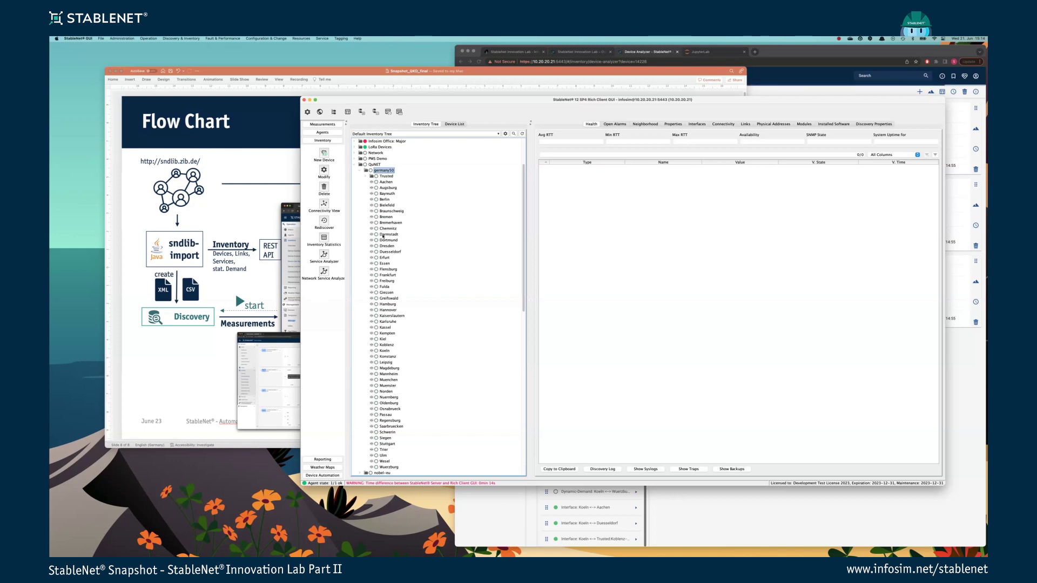
{"action": "left_click", "coordinate": [346, 68]}
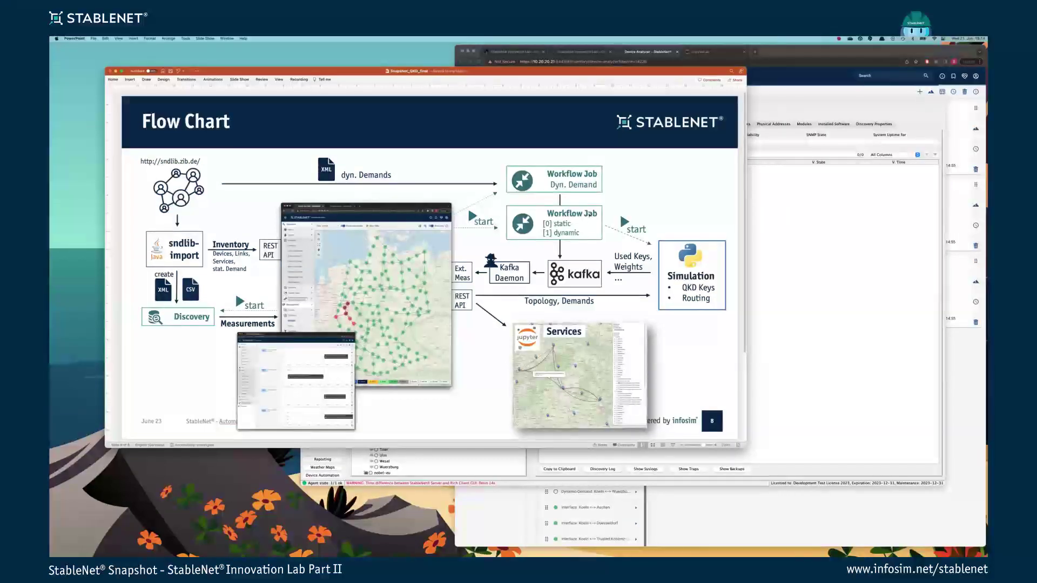
{"action": "left_click", "coordinate": [332, 473]}
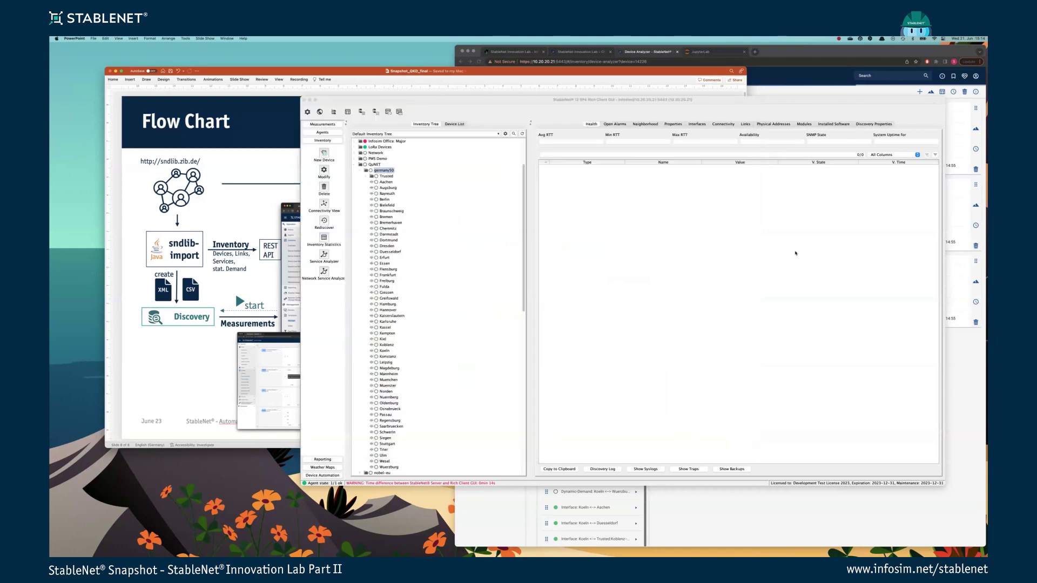
{"action": "left_click", "coordinate": [324, 476]}
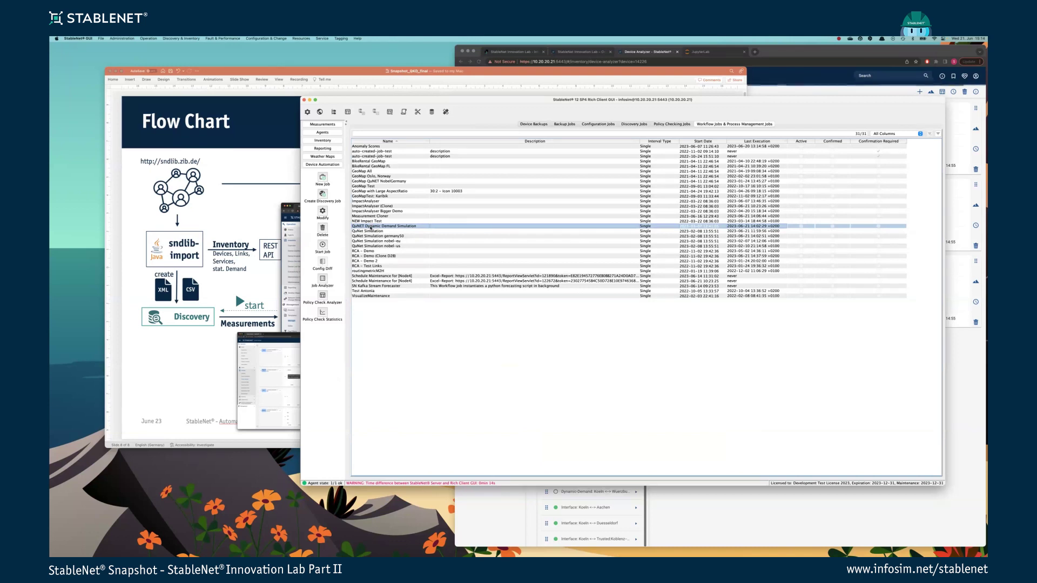
Review the QuNET Dynamic Demand Simulation job settings, including Data Directory Address, and confirm them
{"action": "left_click", "coordinate": [261, 169]}
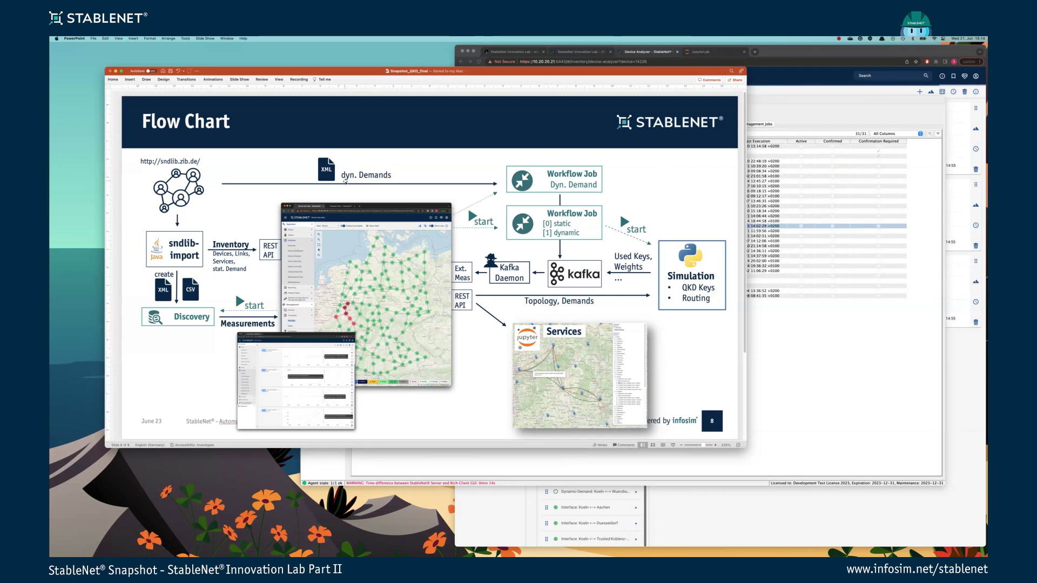
{"action": "key", "text": "super+Tab"}
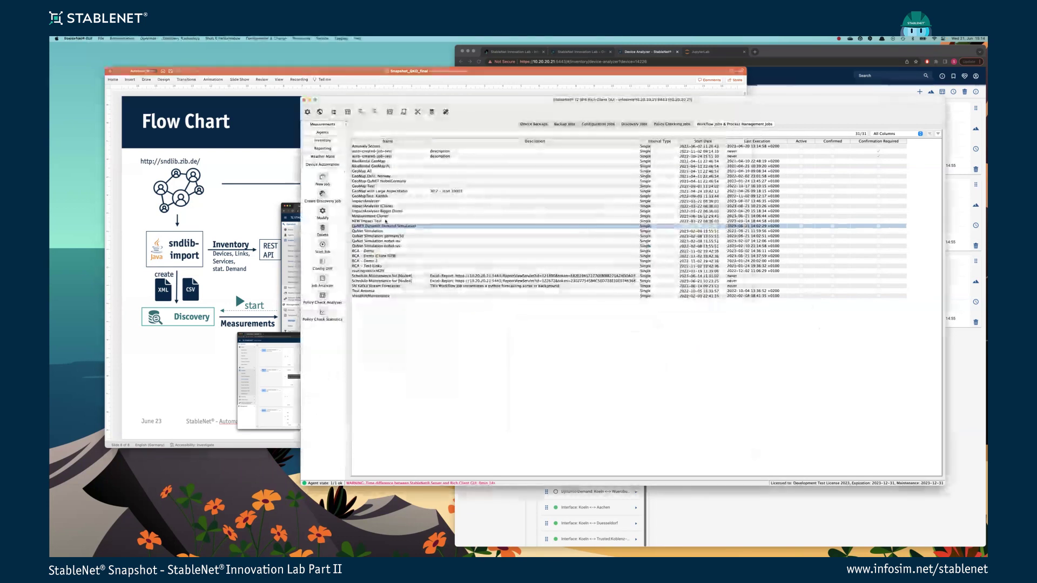
{"action": "right_click", "coordinate": [387, 226]}
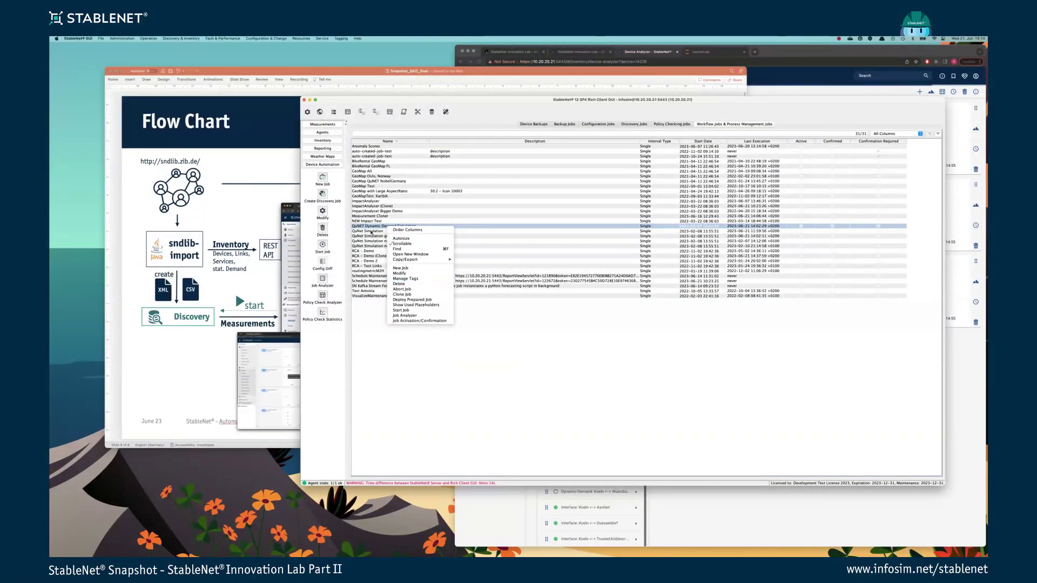
{"action": "left_click", "coordinate": [388, 227]}
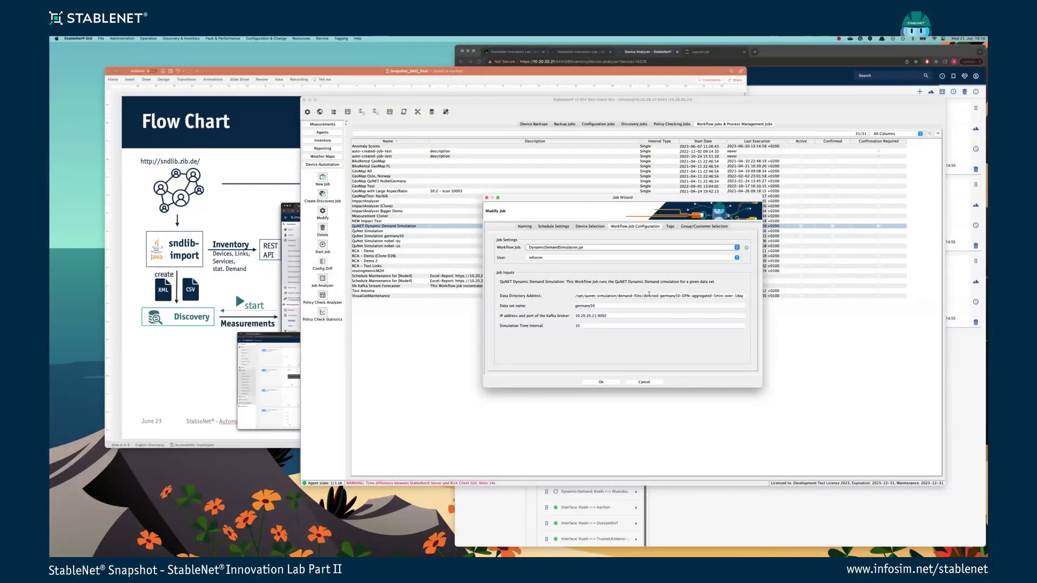
{"action": "left_click", "coordinate": [725, 294]}
{"action": "left_click", "coordinate": [725, 294]}
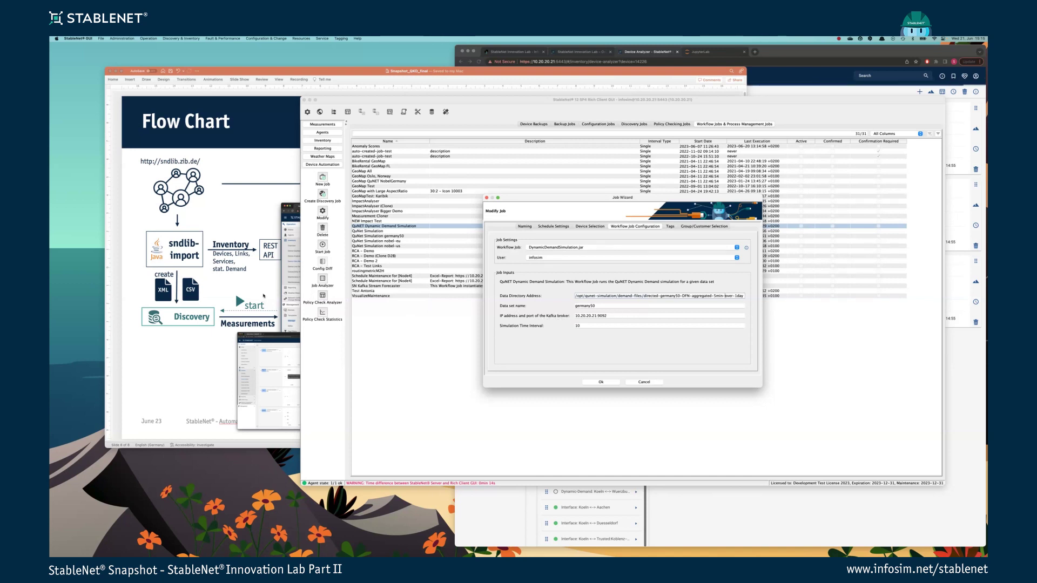
{"action": "left_click", "coordinate": [264, 290]}
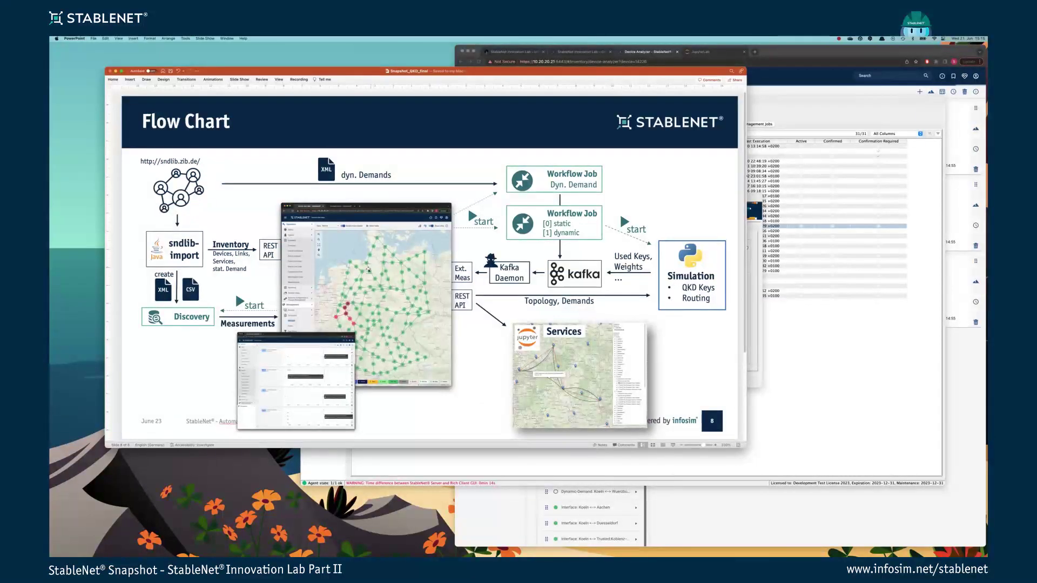
{"action": "key", "text": "super+Tab"}
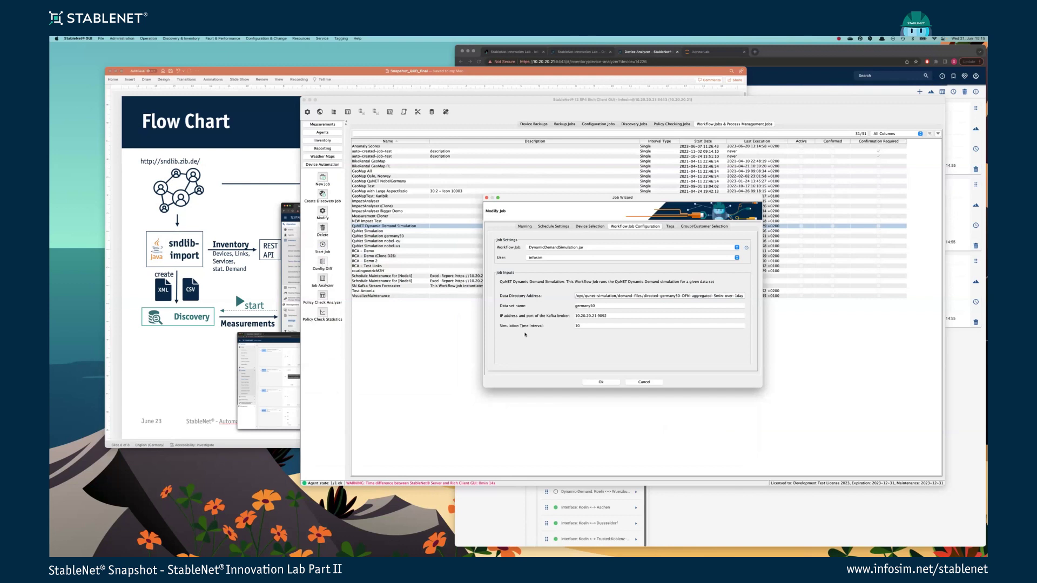
{"action": "left_click", "coordinate": [618, 382]}
Start the QuNET Dynamic Demand Simulation job and select the QuNet Simulation germany50 job
{"action": "right_click", "coordinate": [406, 224]}
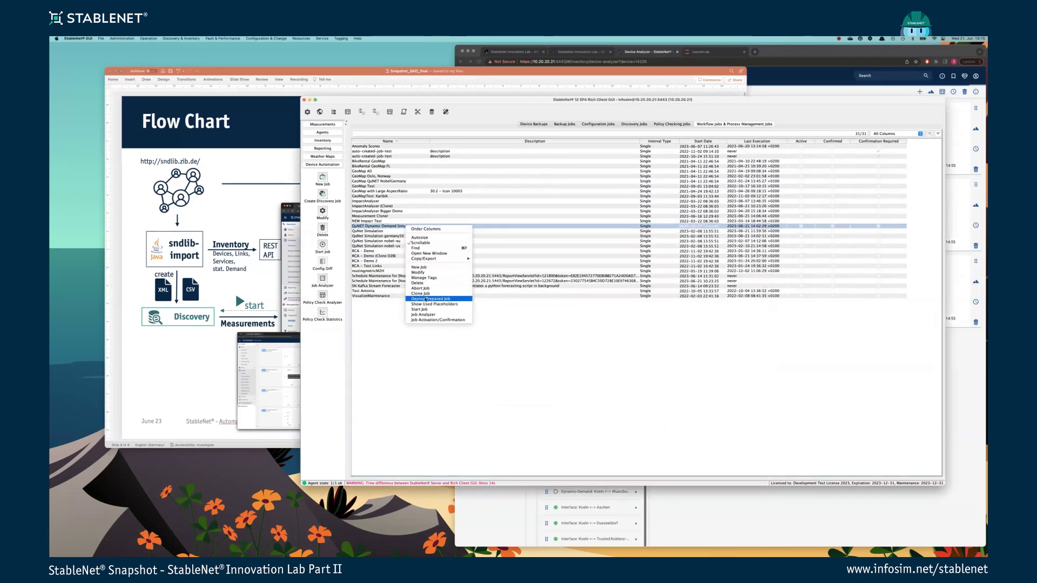
{"action": "left_click", "coordinate": [422, 309]}
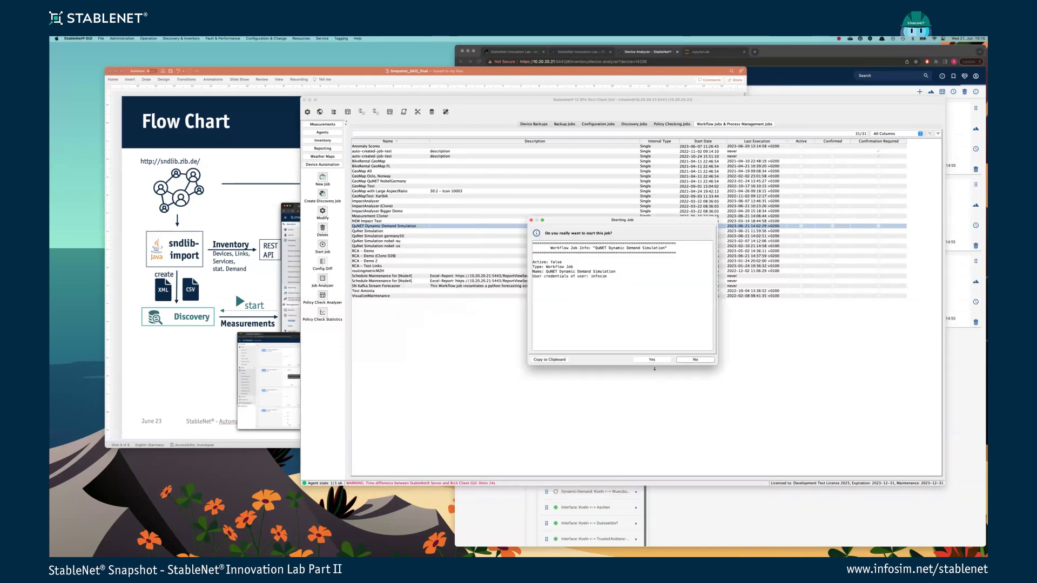
{"action": "key", "text": "Return"}
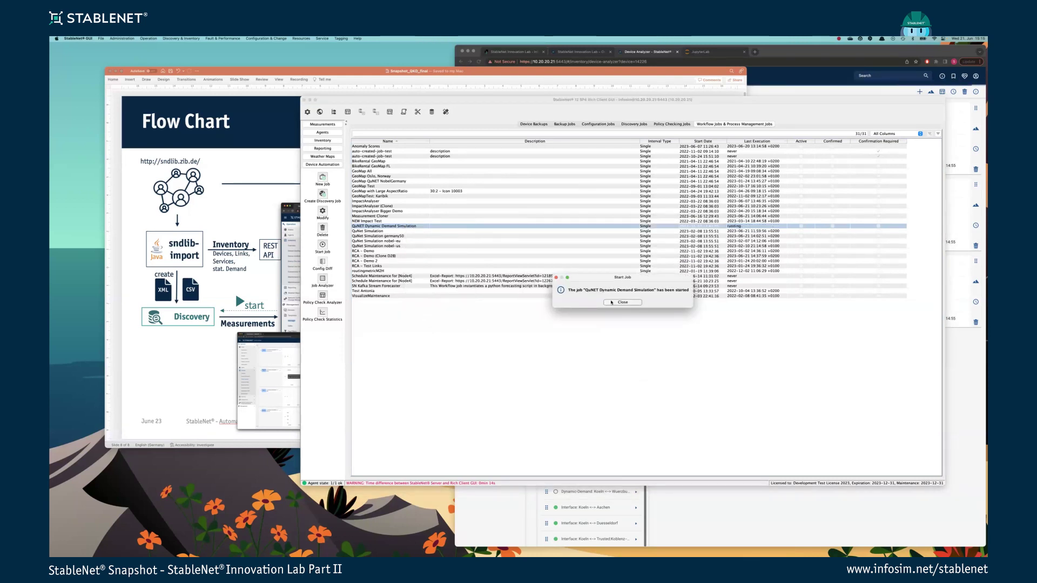
{"action": "key", "text": "Return"}
{"action": "left_click", "coordinate": [386, 237]}
Review the QuNet Simulation germany50 job's Workflow Job Configuration inputs, then close with Ok
{"action": "double_click", "coordinate": [386, 237]}
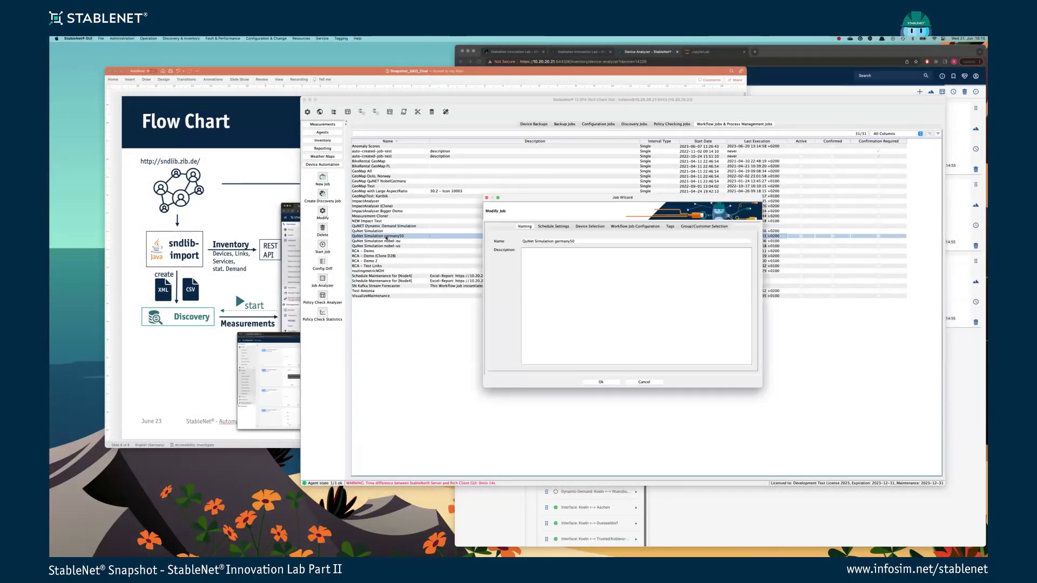
{"action": "left_click", "coordinate": [644, 227]}
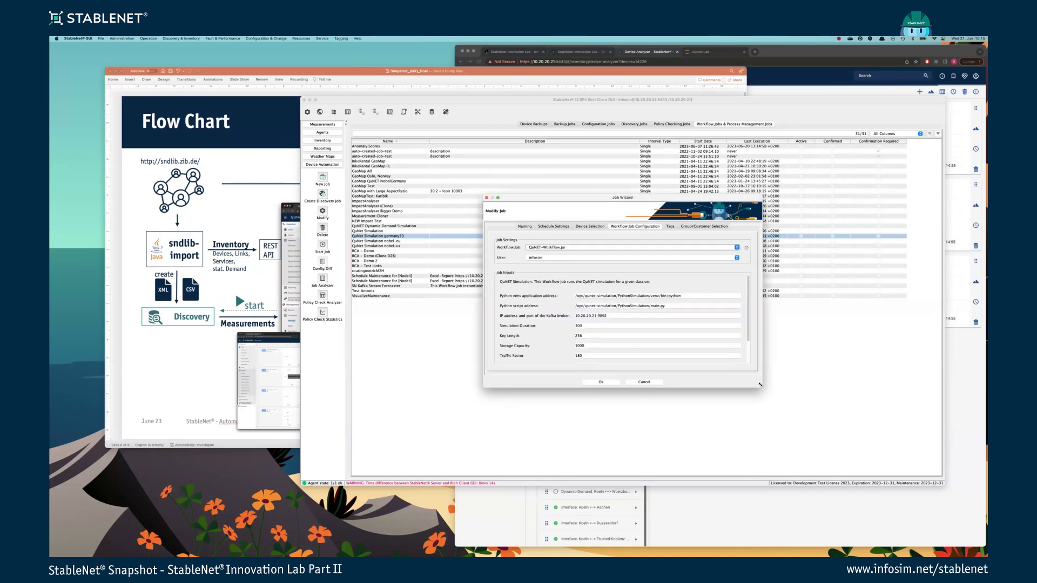
{"action": "left_click_drag", "start_coordinate": [761, 387], "coordinate": [808, 458]}
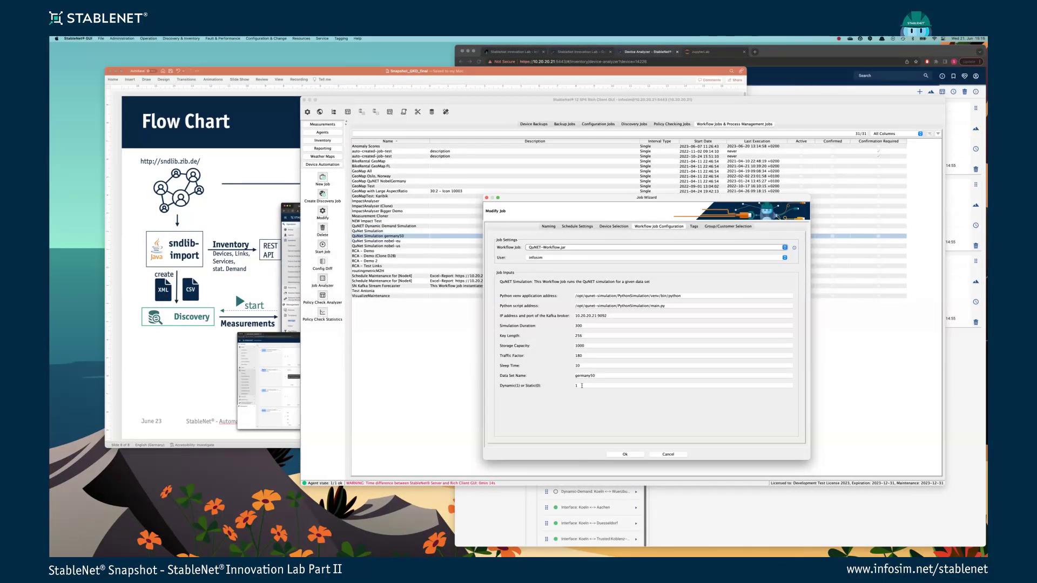
{"action": "left_click", "coordinate": [626, 454]}
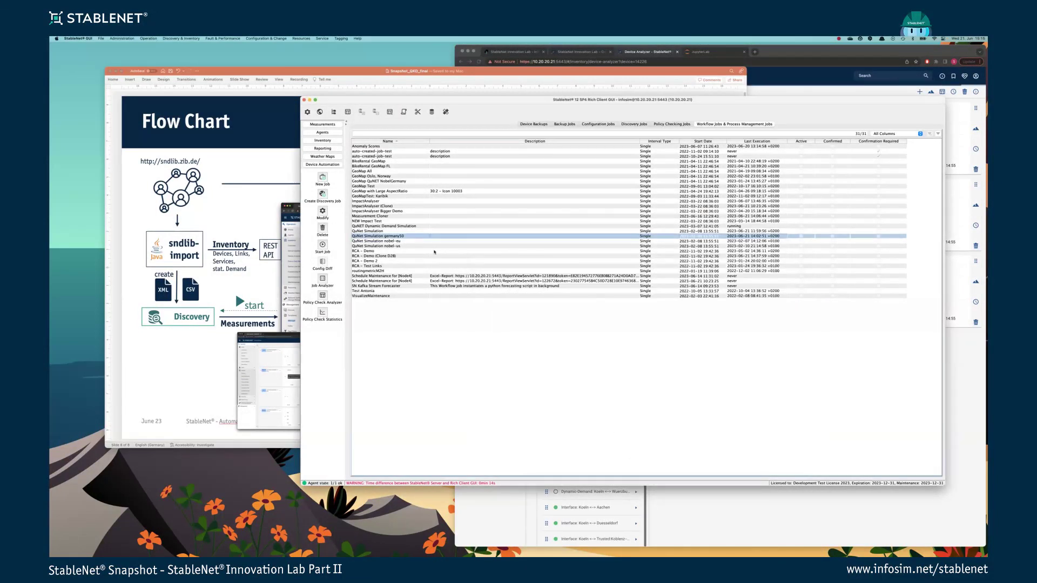
Start the germany50 job via Start Job, confirm Yes, and switch to Measurements
{"action": "right_click", "coordinate": [377, 235]}
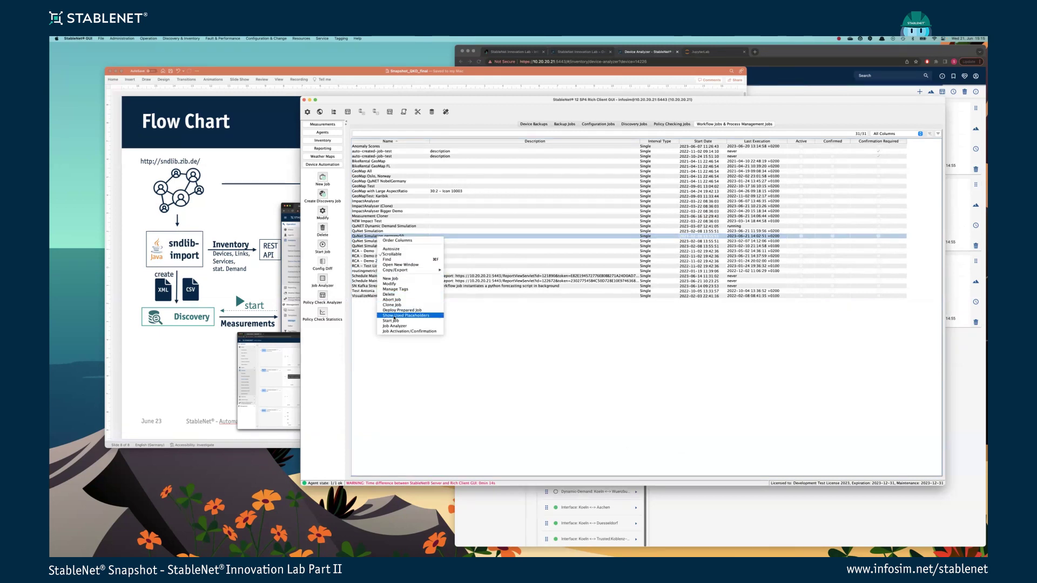
{"action": "left_click", "coordinate": [392, 320]}
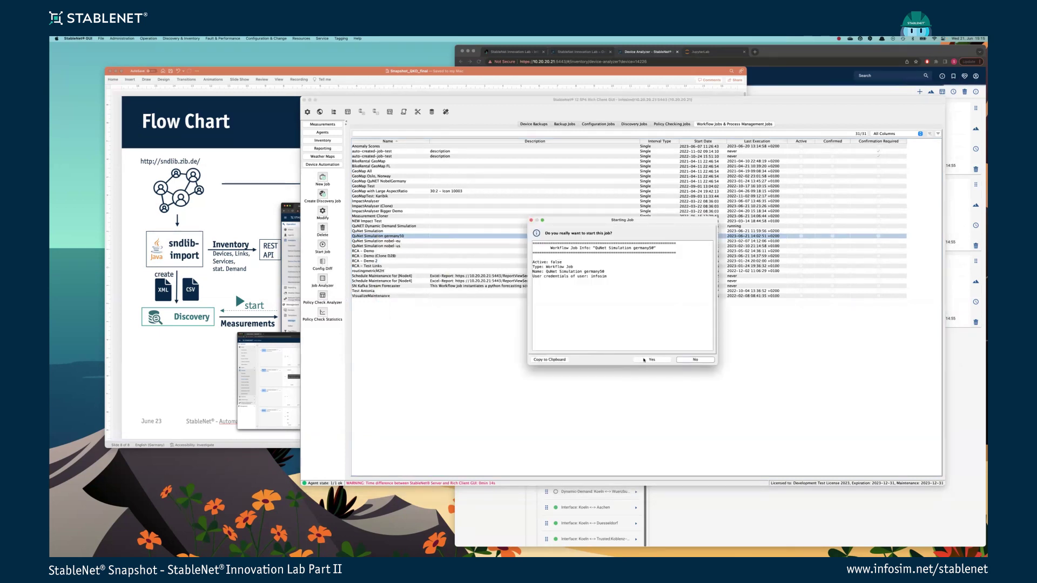
{"action": "left_click", "coordinate": [644, 359]}
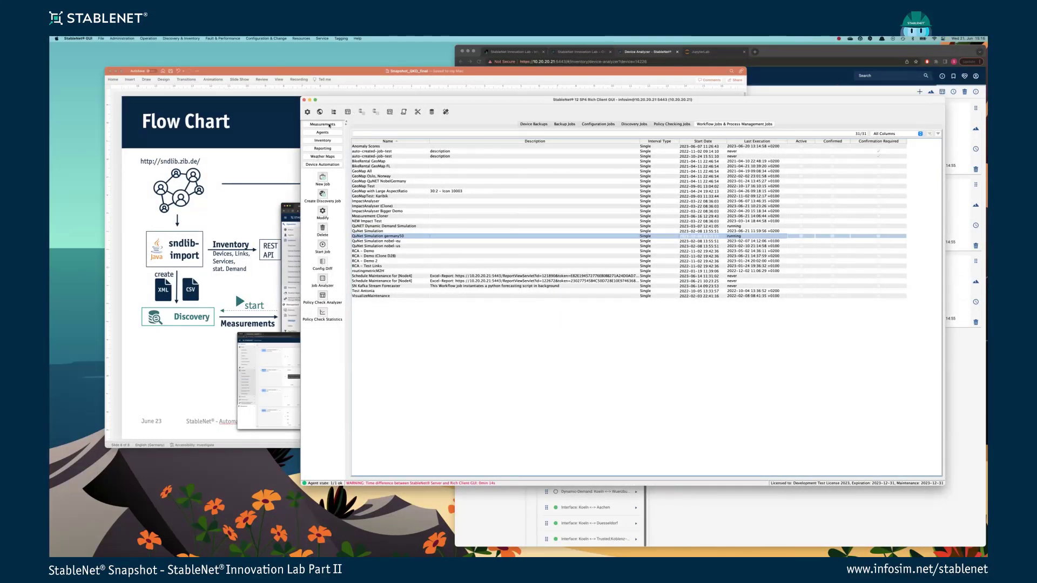
{"action": "left_click", "coordinate": [323, 124]}
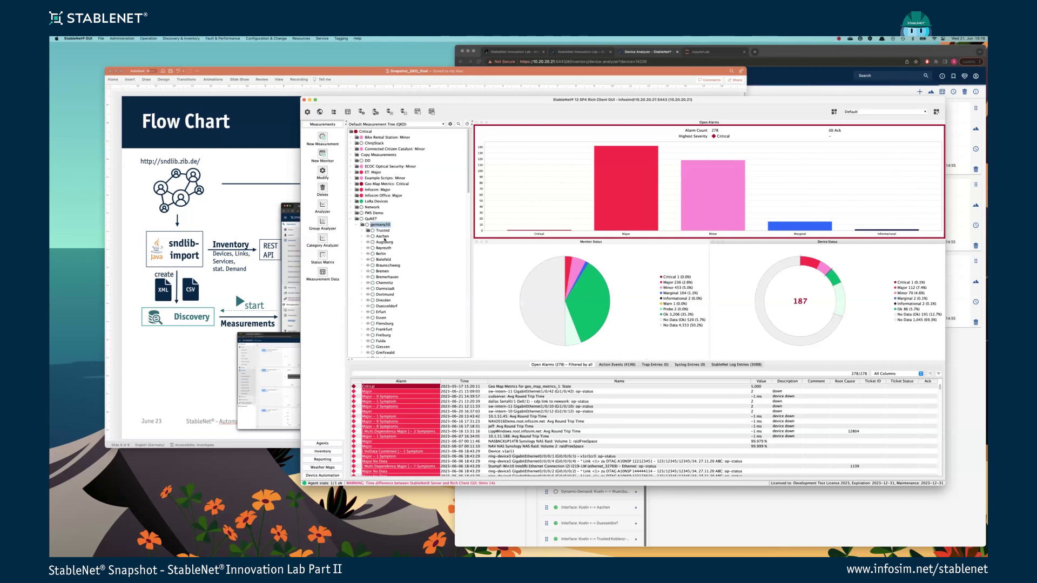
Expand the Aachen node and browse its Aachen <--> Berlin demand measurements
{"action": "left_click", "coordinate": [383, 236]}
{"action": "left_click", "coordinate": [368, 236]}
{"action": "scroll", "coordinate": [403, 178], "scroll_direction": "down", "scroll_amount": 3}
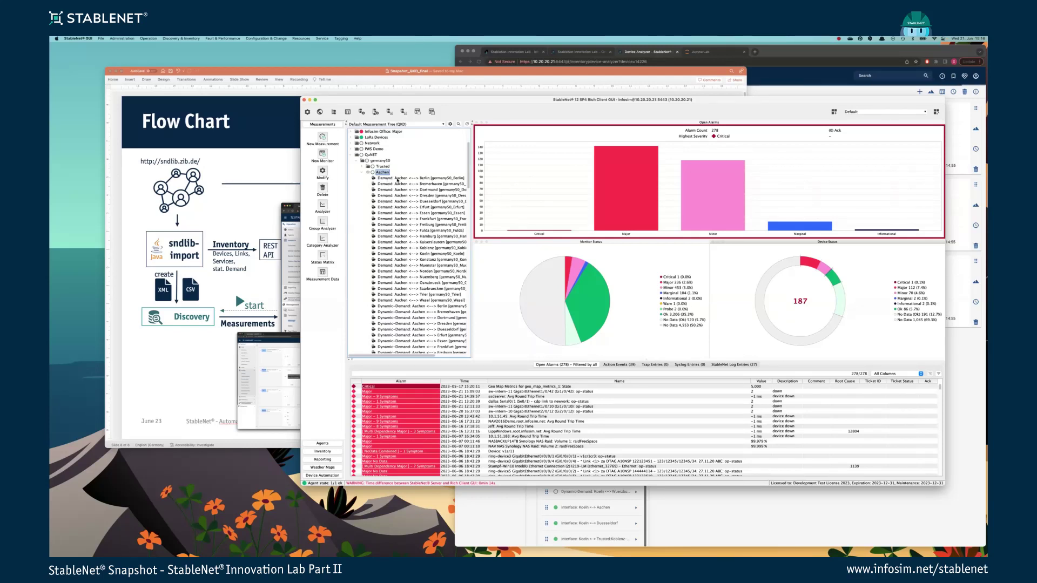
{"action": "left_click", "coordinate": [401, 178]}
{"action": "scroll", "coordinate": [403, 247], "scroll_direction": "down", "scroll_amount": 3}
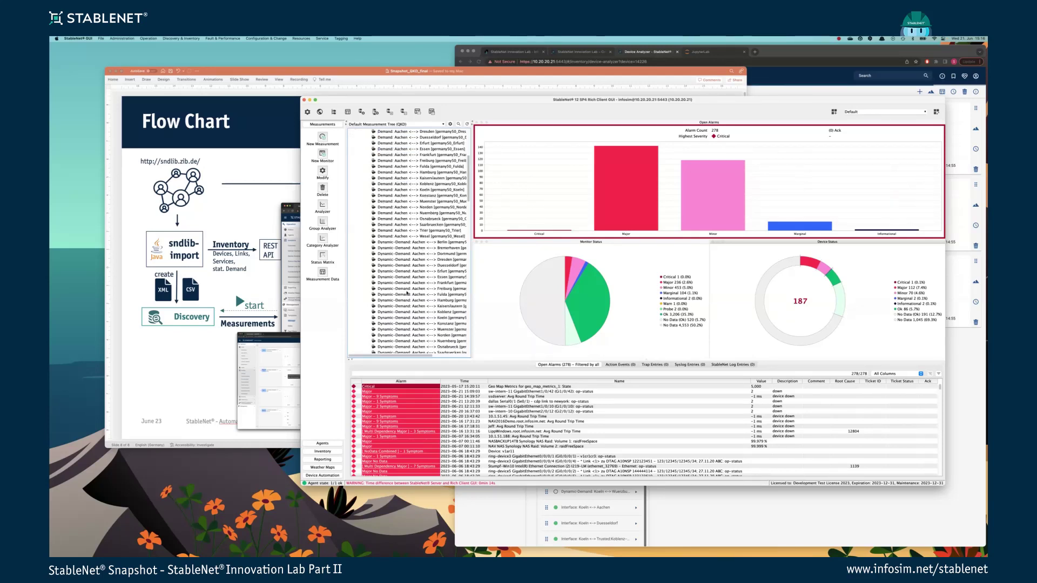
{"action": "left_click", "coordinate": [402, 243]}
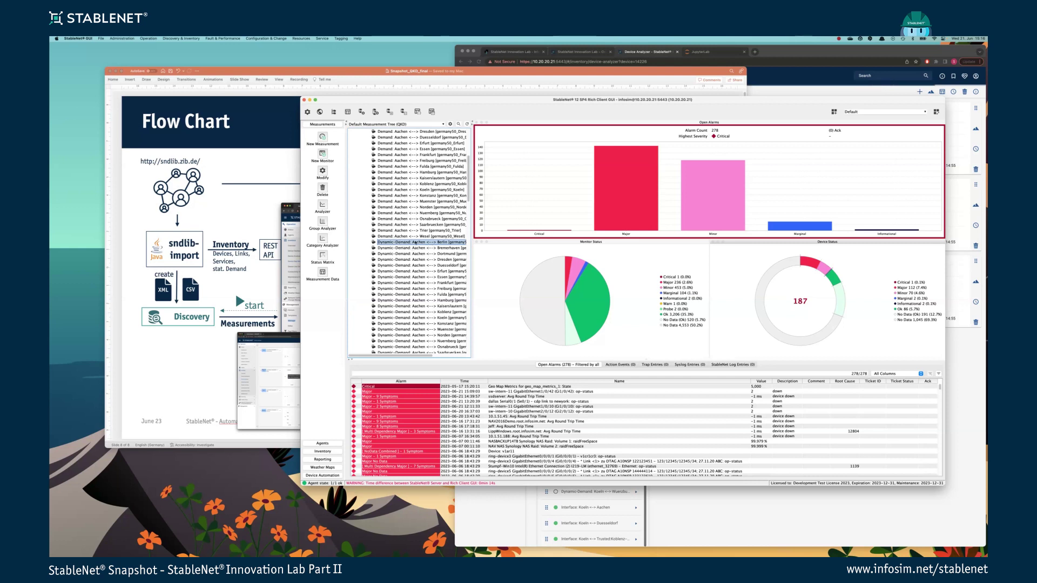
Expand the Aachen <--> Koeln interface to show Used Keys, then switch to PowerPoint
{"action": "scroll", "coordinate": [447, 246], "scroll_direction": "down", "scroll_amount": 4}
{"action": "left_click", "coordinate": [381, 290]}
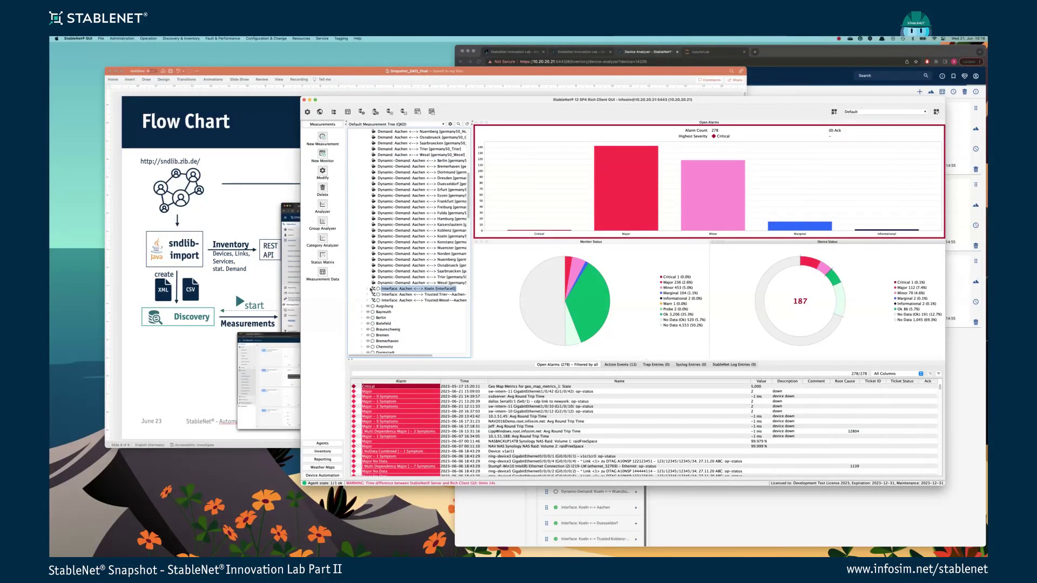
{"action": "left_click", "coordinate": [369, 289]}
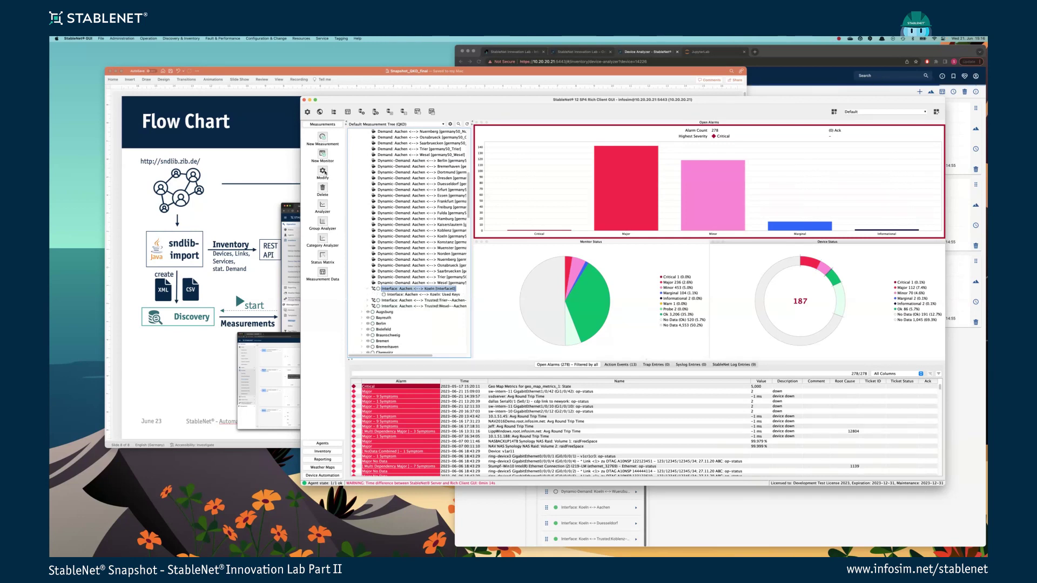
{"action": "key", "text": "super+Tab"}
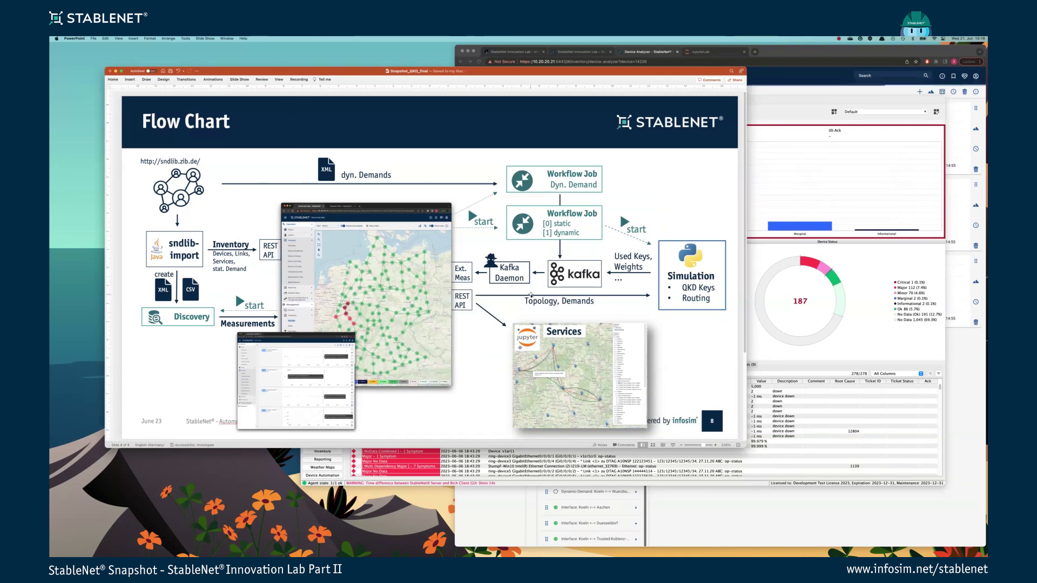
Scroll back to slide 7 Architecture & Standards, then return to the StableNet client
{"action": "scroll", "coordinate": [655, 282], "scroll_direction": "up", "scroll_amount": 2}
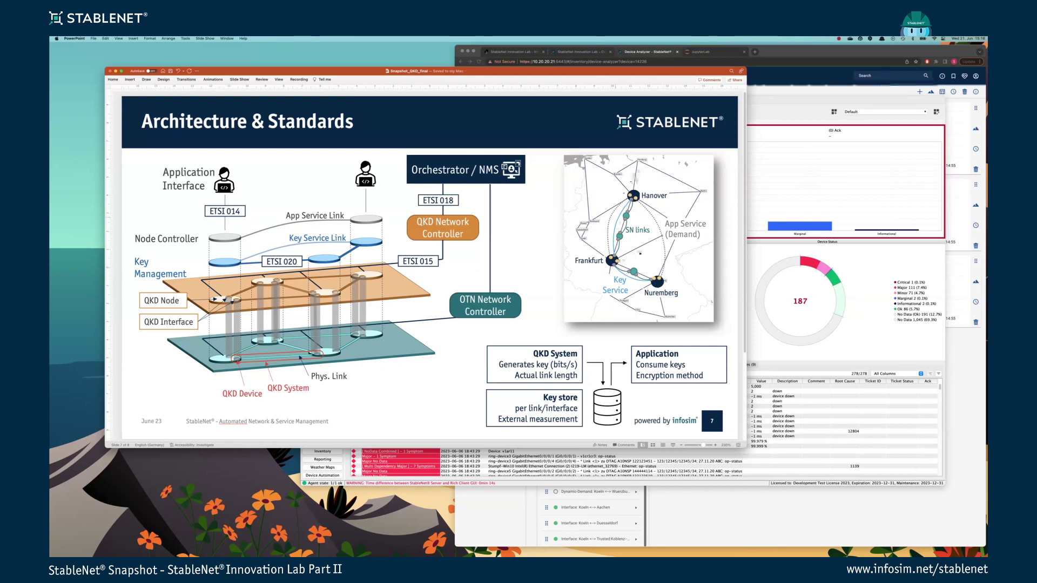
{"action": "key", "text": "super+Tab"}
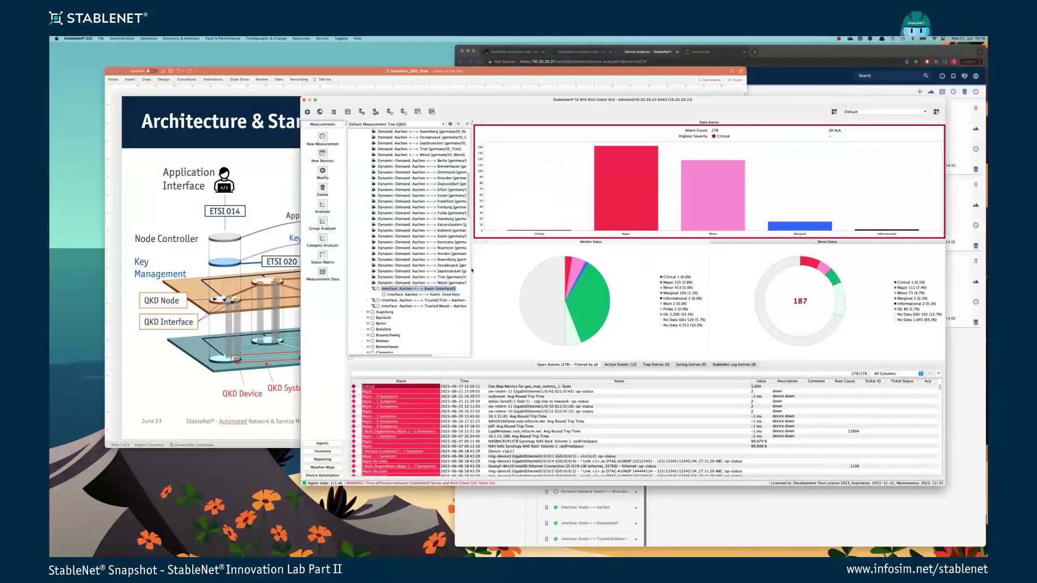
Open the Analyzer for Aachen <--> Koeln and plot the Interface Used Keys chart
{"action": "right_click", "coordinate": [410, 289]}
{"action": "key", "text": "Return"}
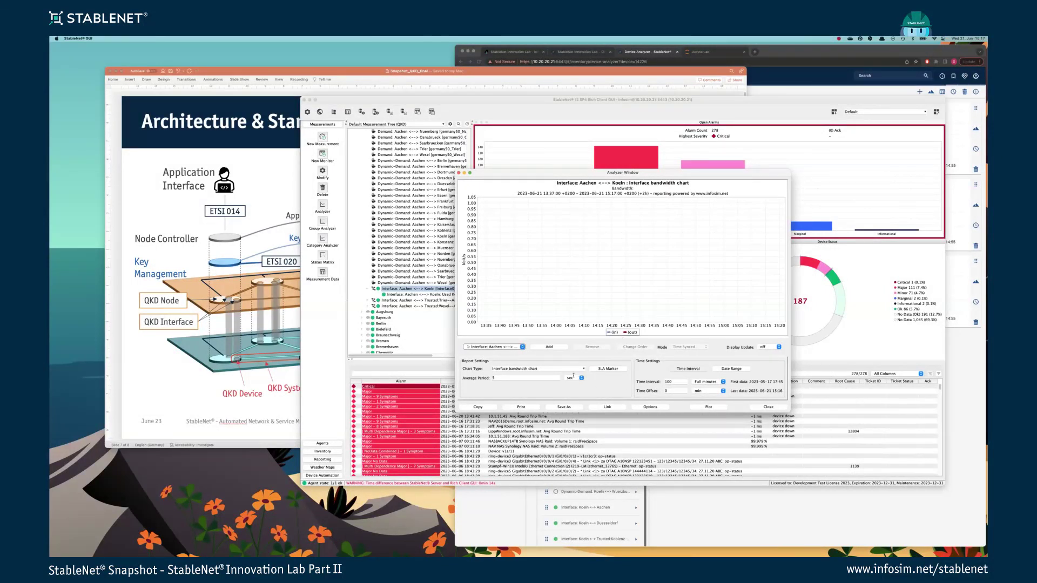
{"action": "left_click", "coordinate": [532, 369]}
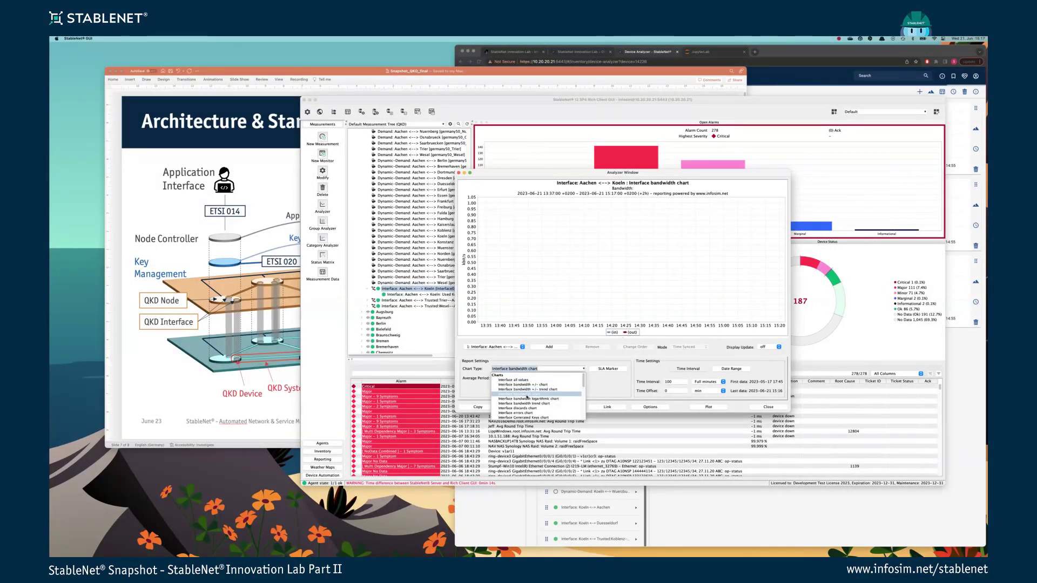
{"action": "scroll", "coordinate": [526, 397], "scroll_direction": "down", "scroll_amount": 5}
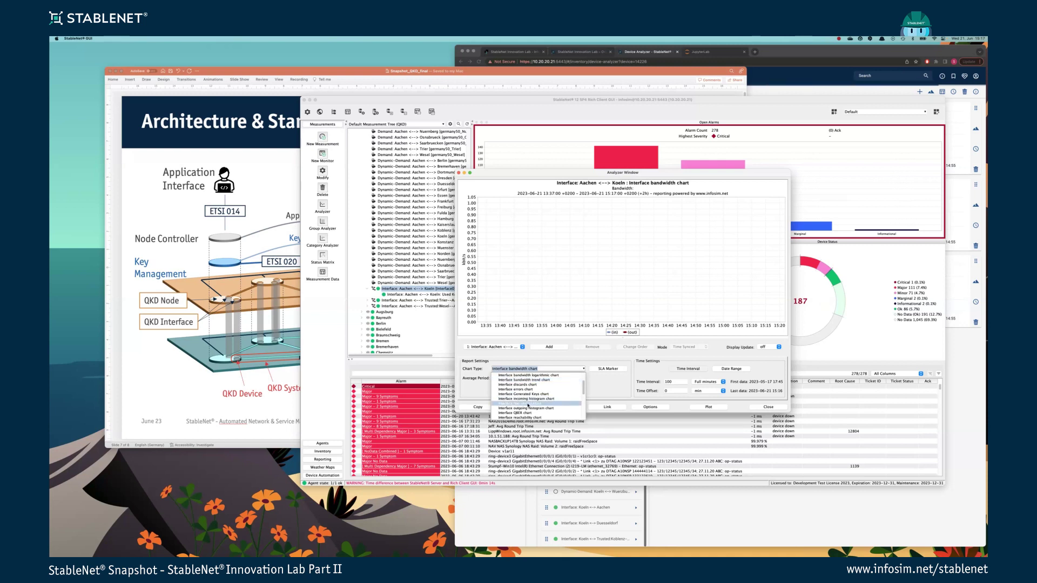
{"action": "scroll", "coordinate": [528, 408], "scroll_direction": "down", "scroll_amount": 8}
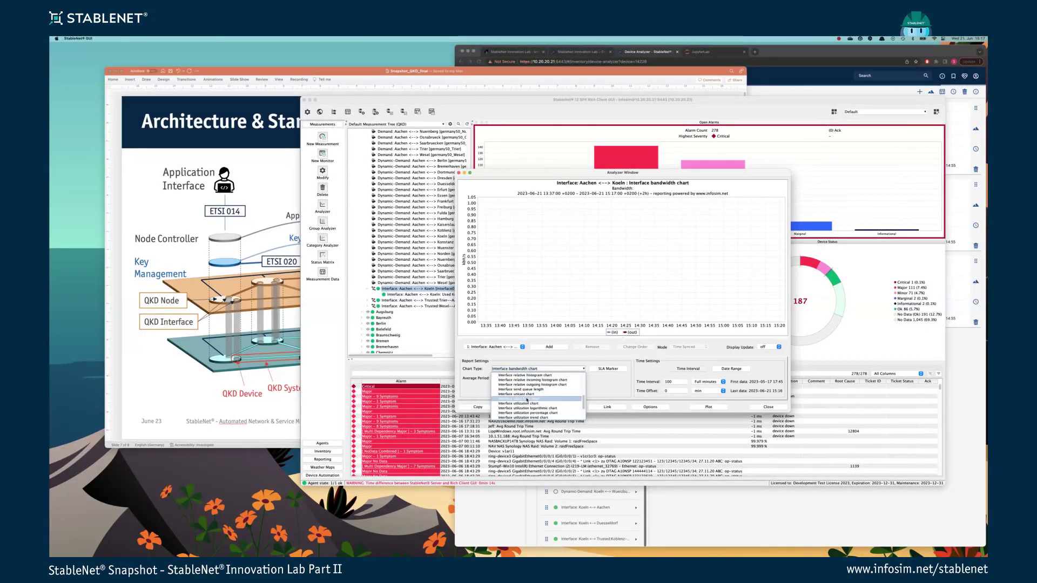
{"action": "left_click", "coordinate": [519, 399]}
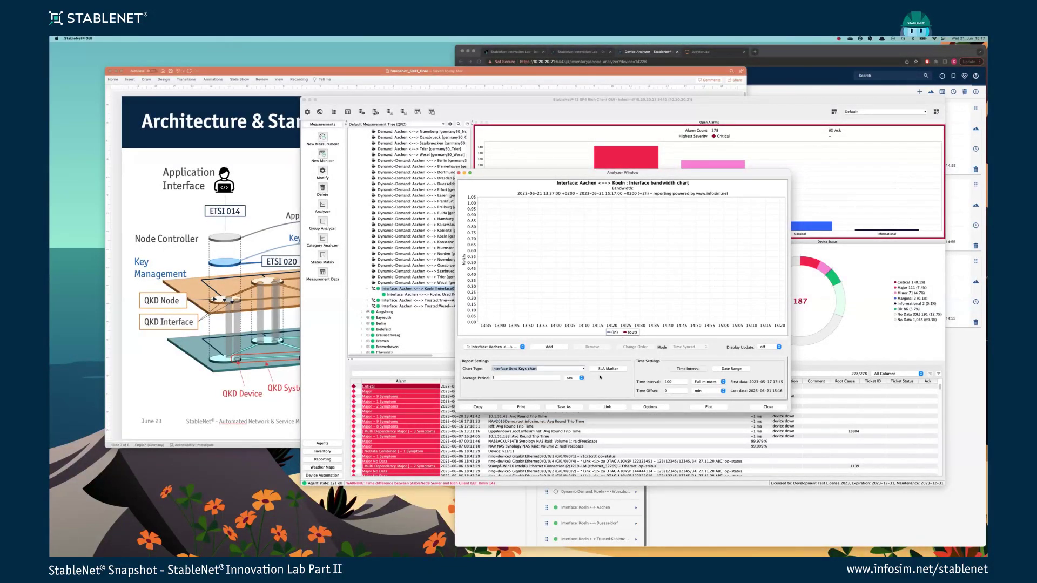
{"action": "left_click", "coordinate": [680, 382]}
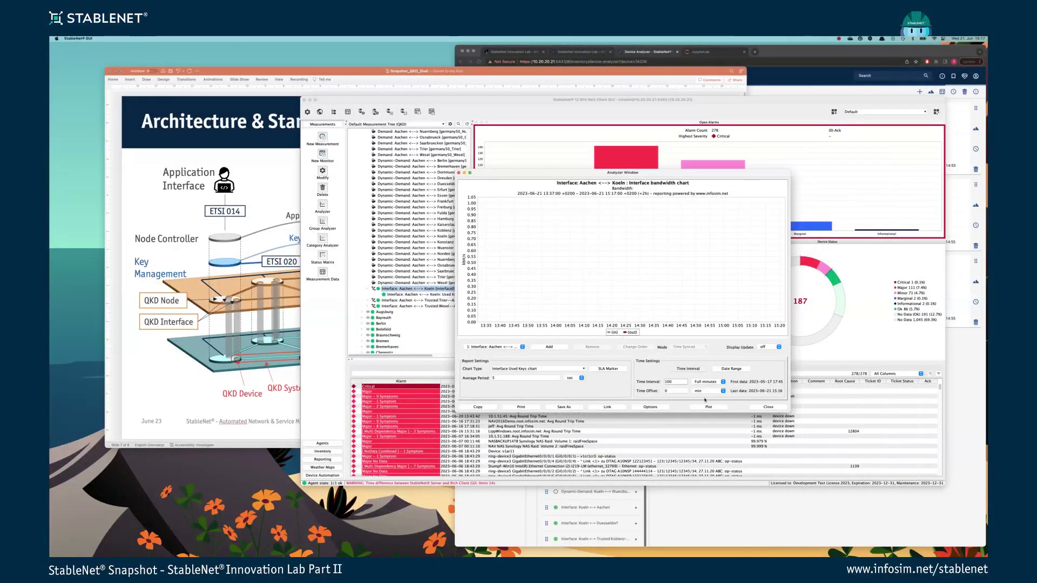
{"action": "left_click", "coordinate": [705, 407]}
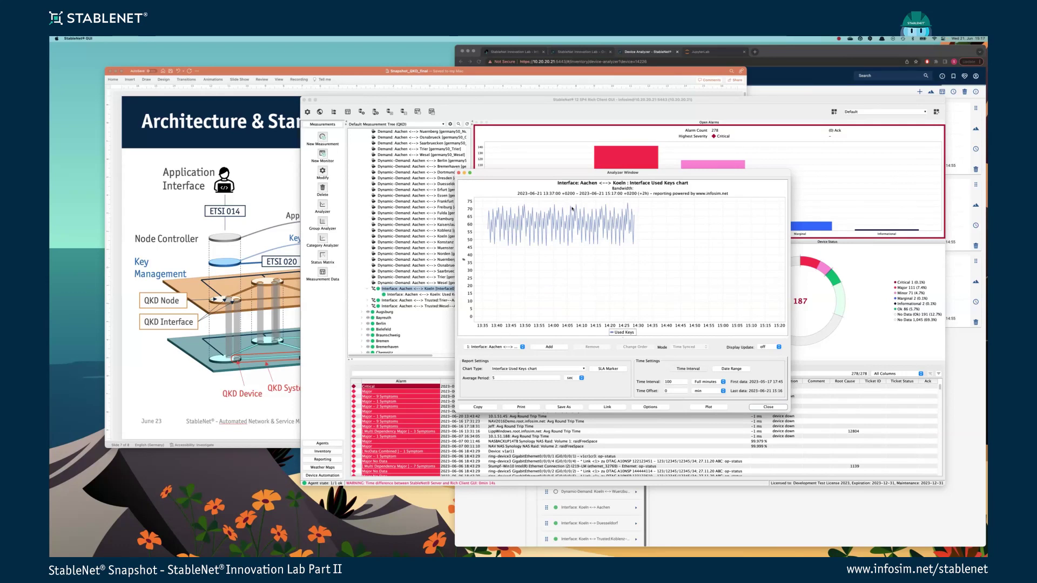
Change the time interval to 200 minutes and replot the chart
{"action": "left_click", "coordinate": [679, 382]}
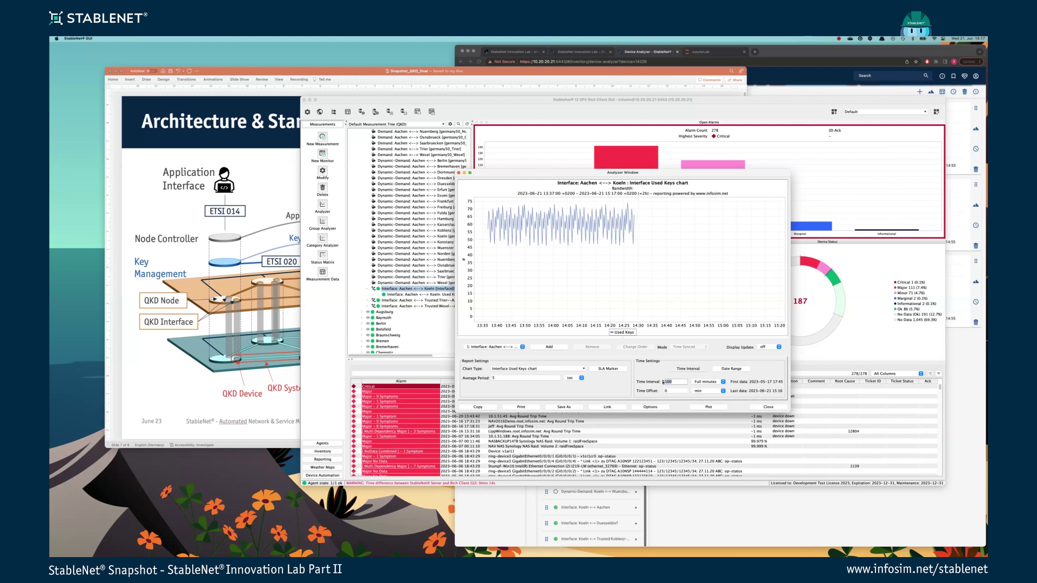
{"action": "key", "text": "BackSpace"}
{"action": "key", "text": "BackSpace"}
{"action": "key", "text": "BackSpace"}
{"action": "type", "text": "200"}
{"action": "left_click", "coordinate": [707, 408]}
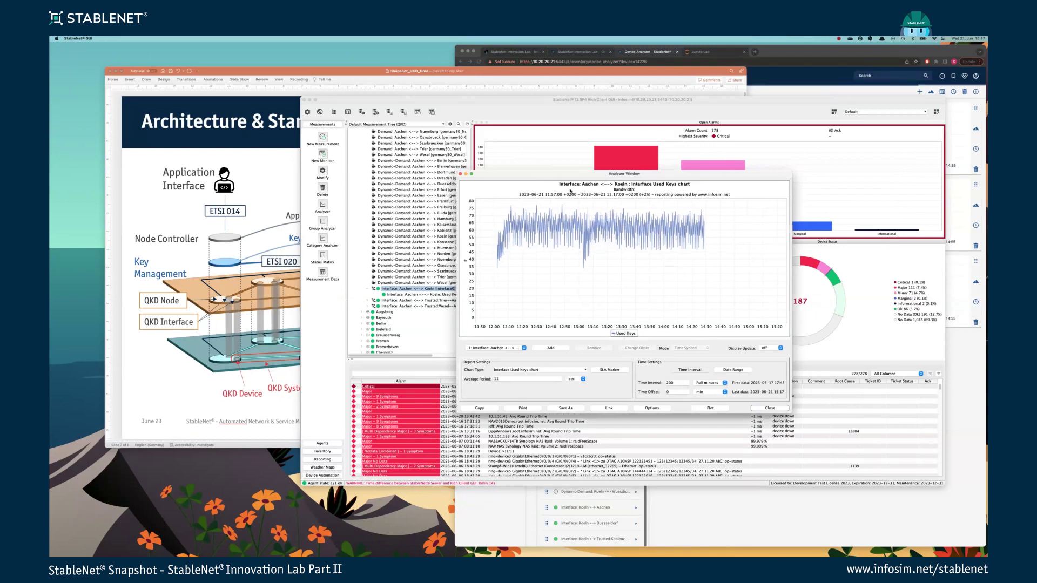
Move the Analyzer window to the right and bring slide 7 back to the front
{"action": "left_click_drag", "start_coordinate": [538, 175], "coordinate": [646, 198]}
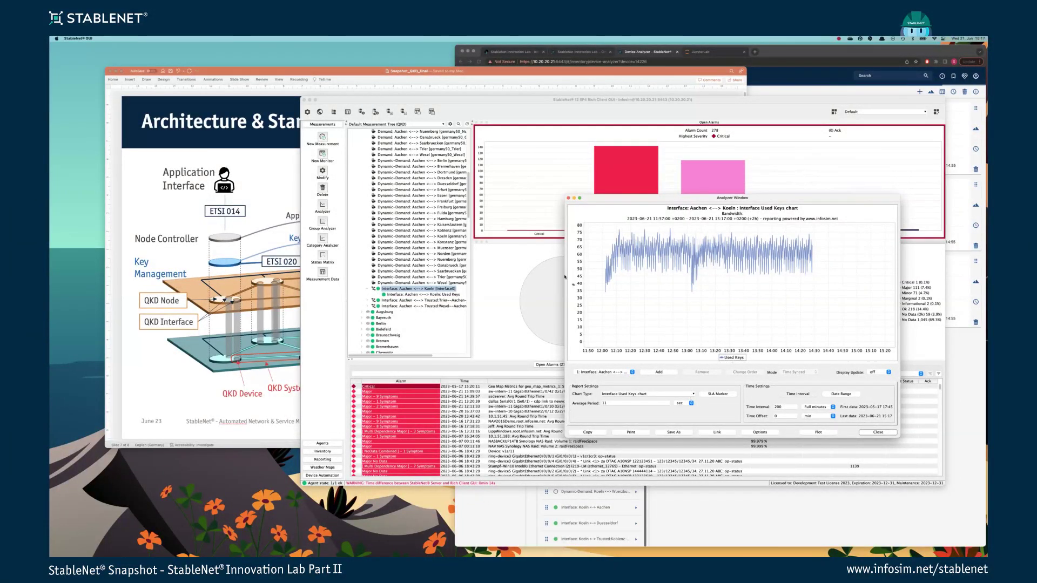
{"action": "left_click", "coordinate": [318, 71]}
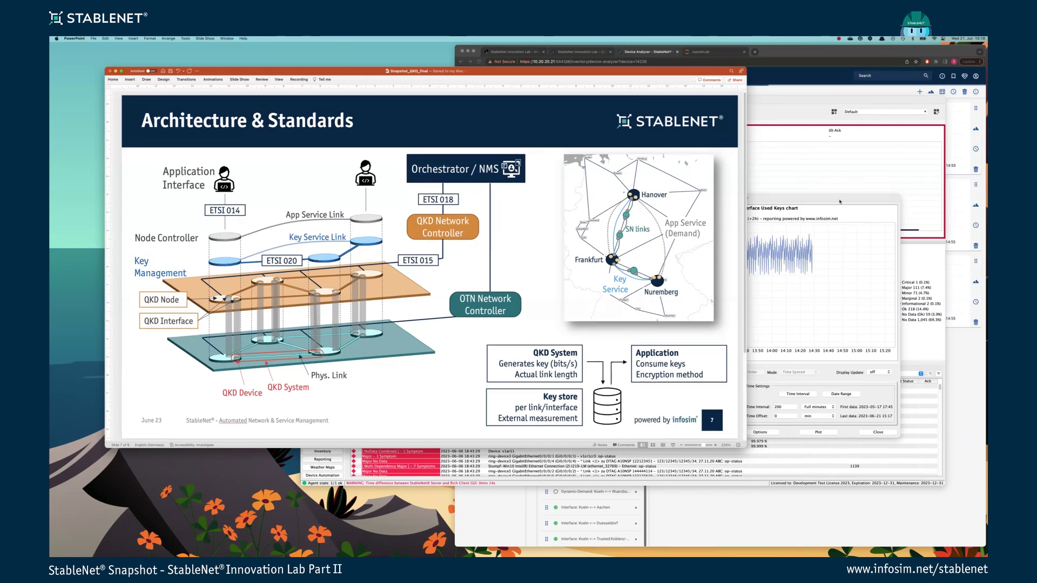
Open the Device Geo Map from the Inventory menu in the StableNet Portal
{"action": "left_click", "coordinate": [641, 51]}
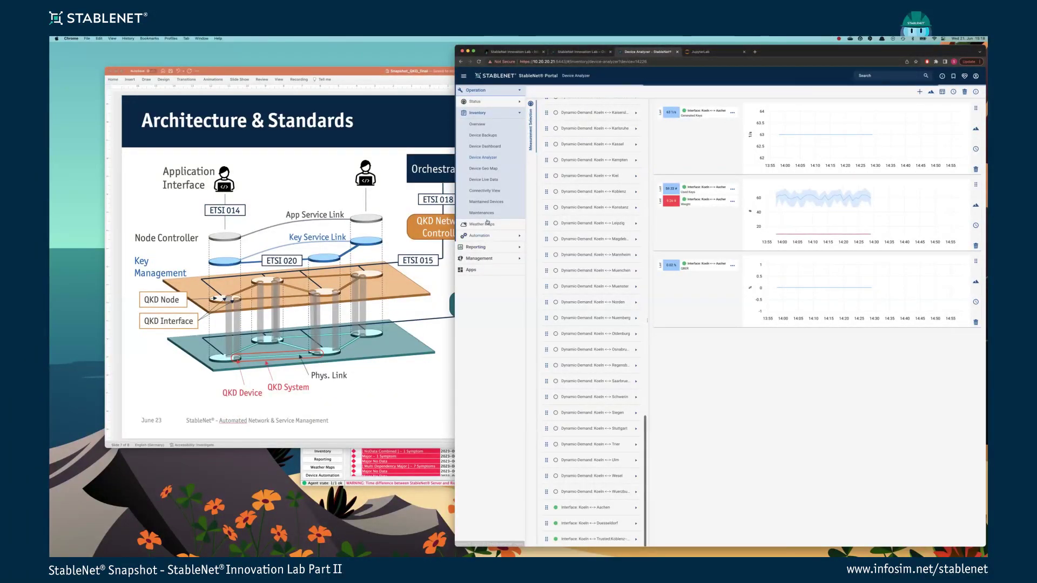
{"action": "left_click", "coordinate": [489, 169]}
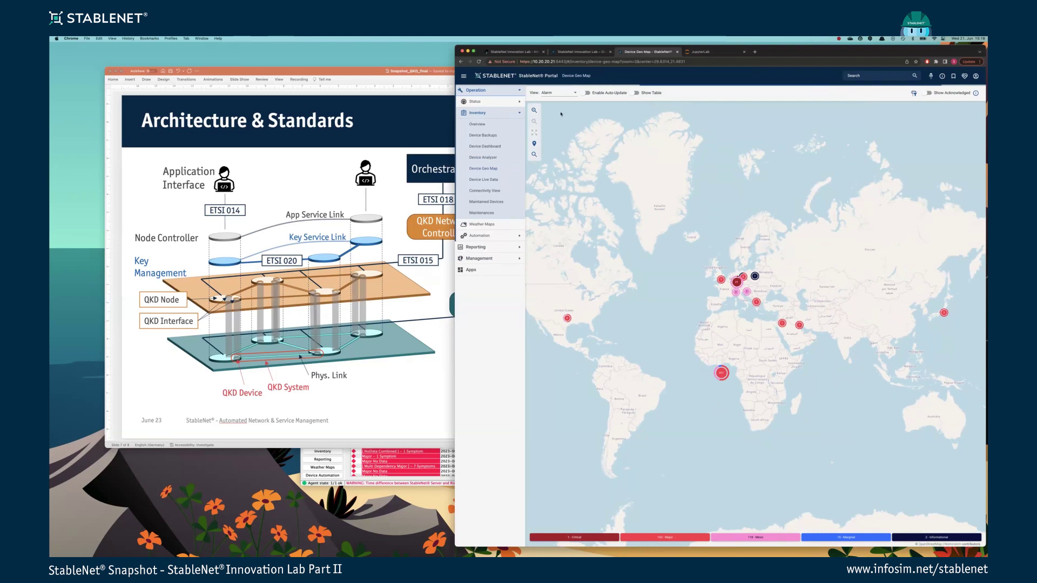
Set the map View to Device and start a tag filter condition using Equals
{"action": "left_click", "coordinate": [570, 98]}
{"action": "left_click", "coordinate": [551, 114]}
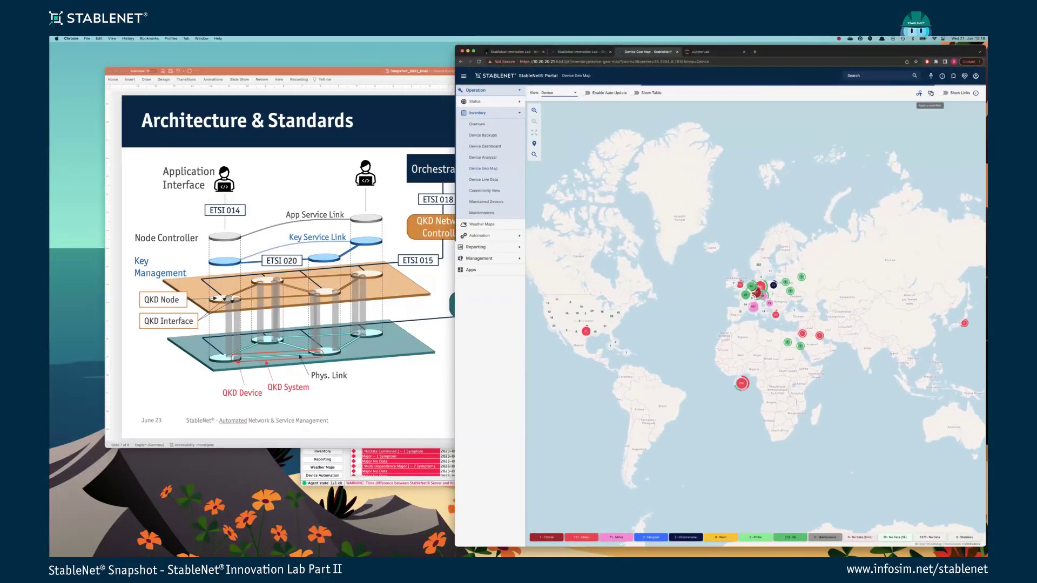
{"action": "left_click", "coordinate": [930, 93]}
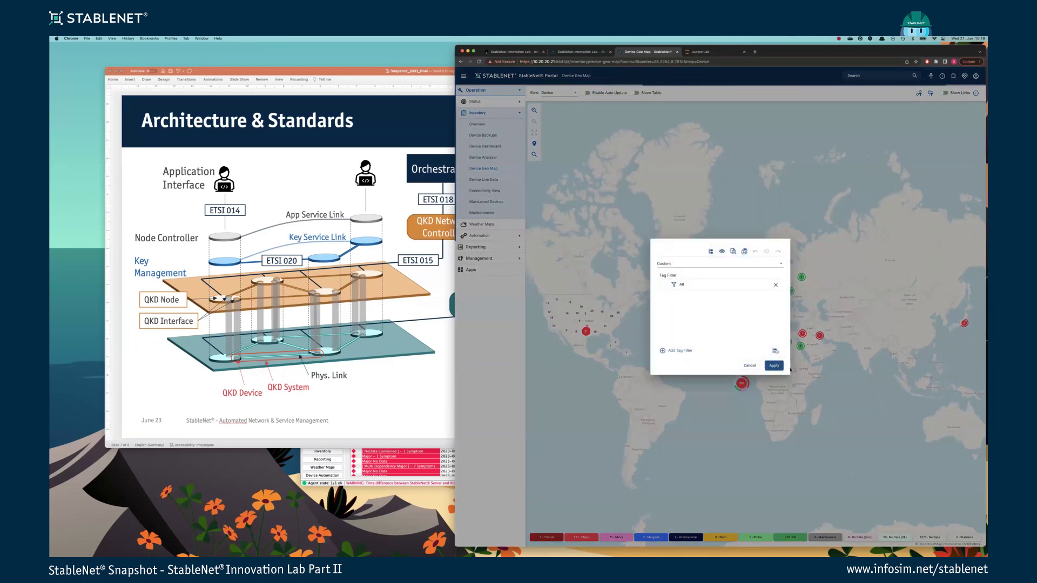
{"action": "left_click", "coordinate": [678, 350]}
{"action": "left_click", "coordinate": [693, 310]}
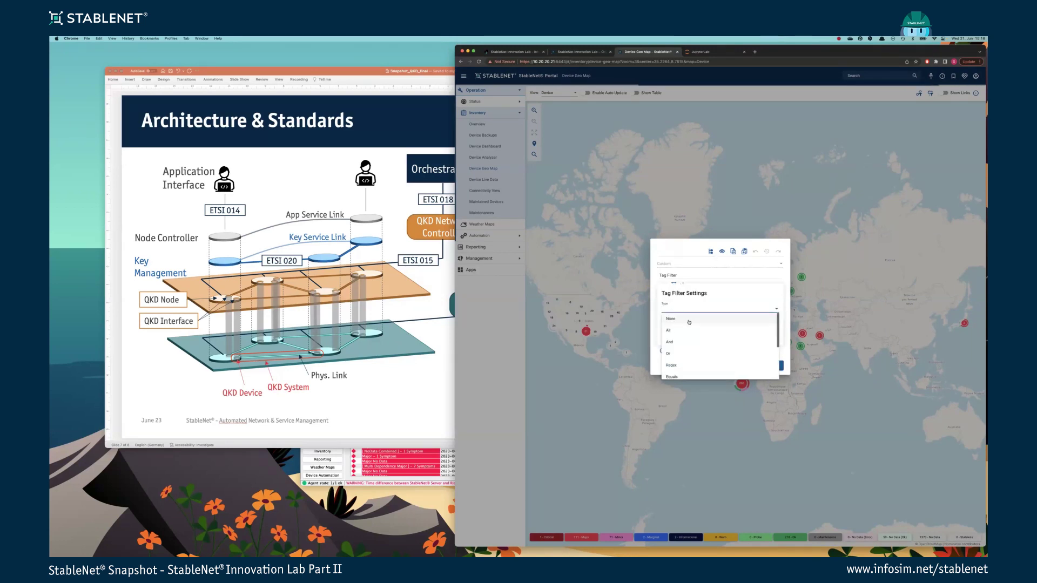
{"action": "type", "text": "eq"}
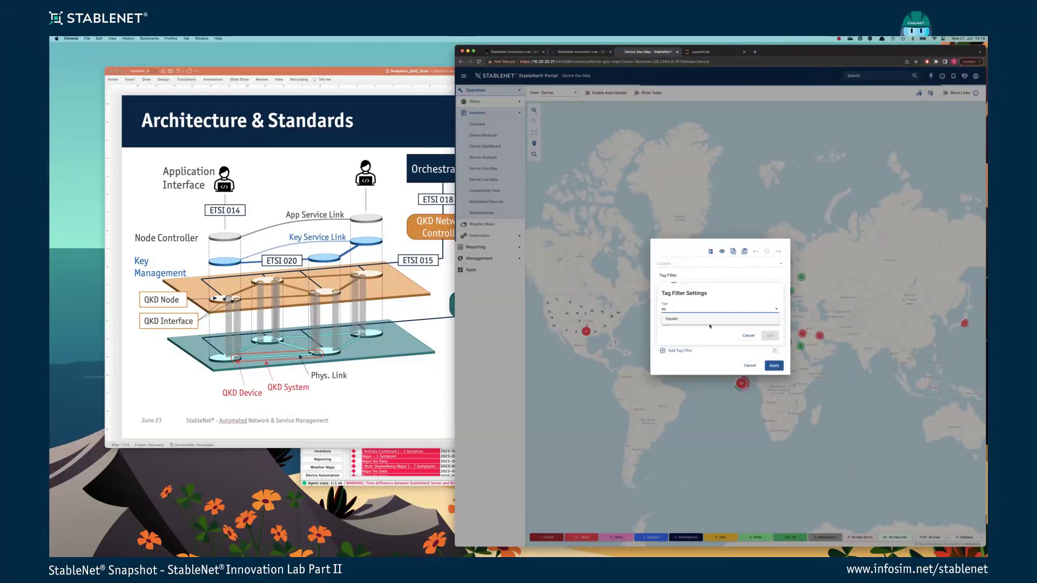
{"action": "left_click", "coordinate": [699, 318]}
Filter on QuNET Source Data equals germany50, then add and apply it
{"action": "left_click", "coordinate": [686, 293]}
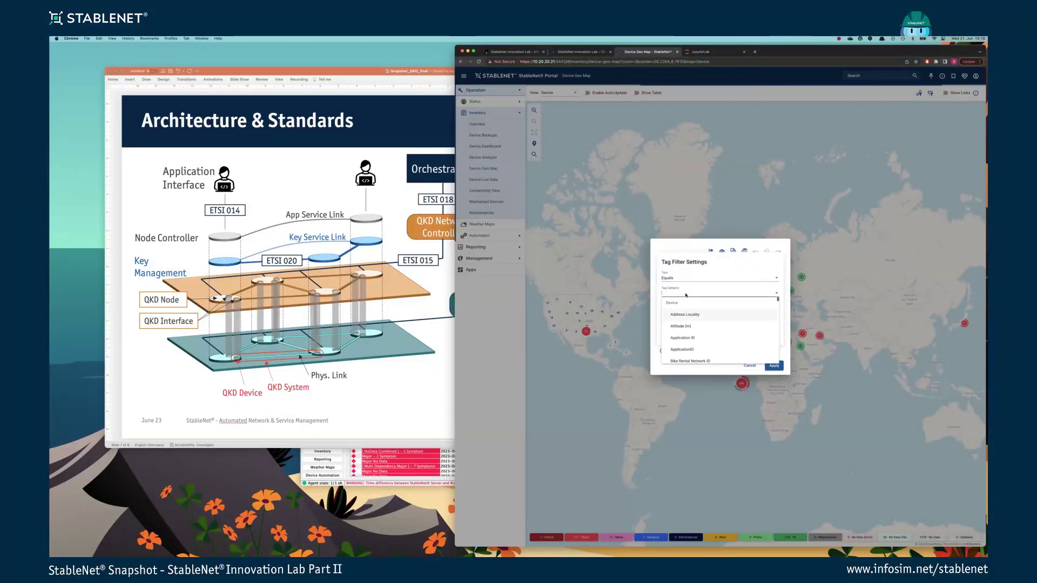
{"action": "type", "text": "Qu"}
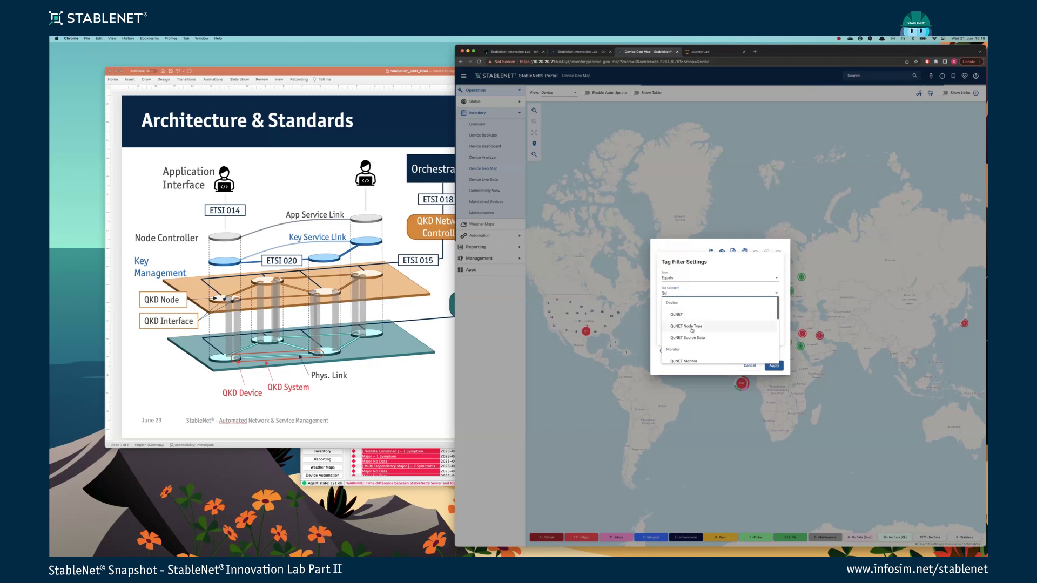
{"action": "left_click", "coordinate": [688, 338]}
{"action": "left_click", "coordinate": [697, 310]}
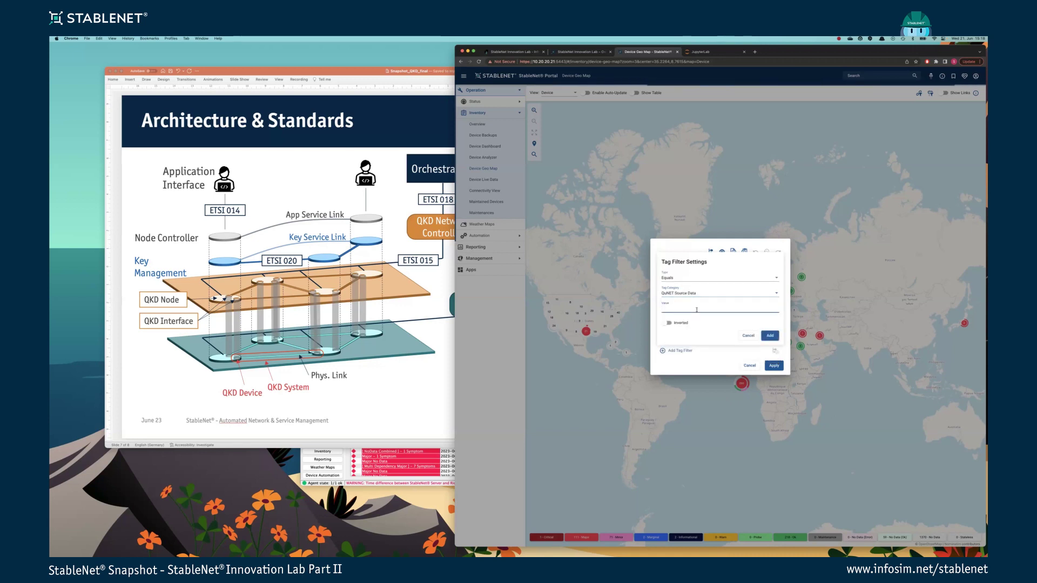
{"action": "type", "text": "germany50"}
{"action": "left_click", "coordinate": [774, 337]}
{"action": "left_click", "coordinate": [774, 366]}
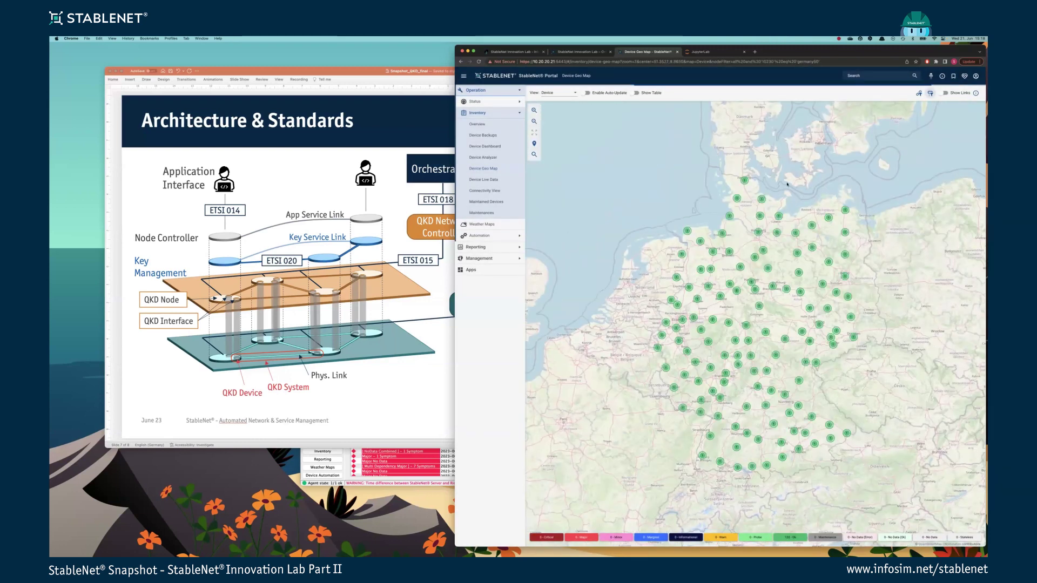
Turn on Show Links and zoom into the germany50 nodes across Germany
{"action": "left_click", "coordinate": [943, 94]}
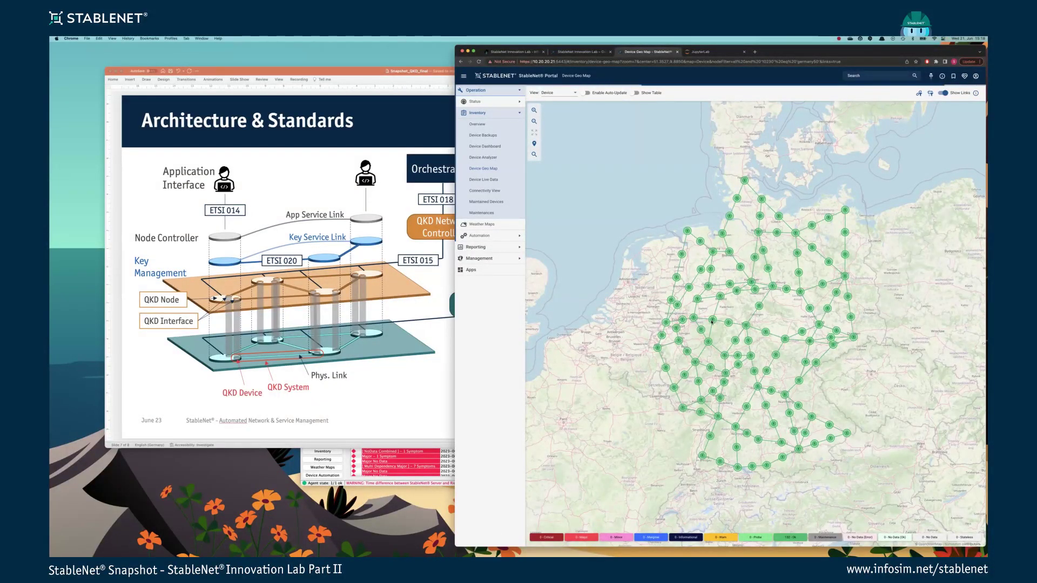
{"action": "scroll", "coordinate": [696, 328], "scroll_direction": "up", "scroll_amount": 2}
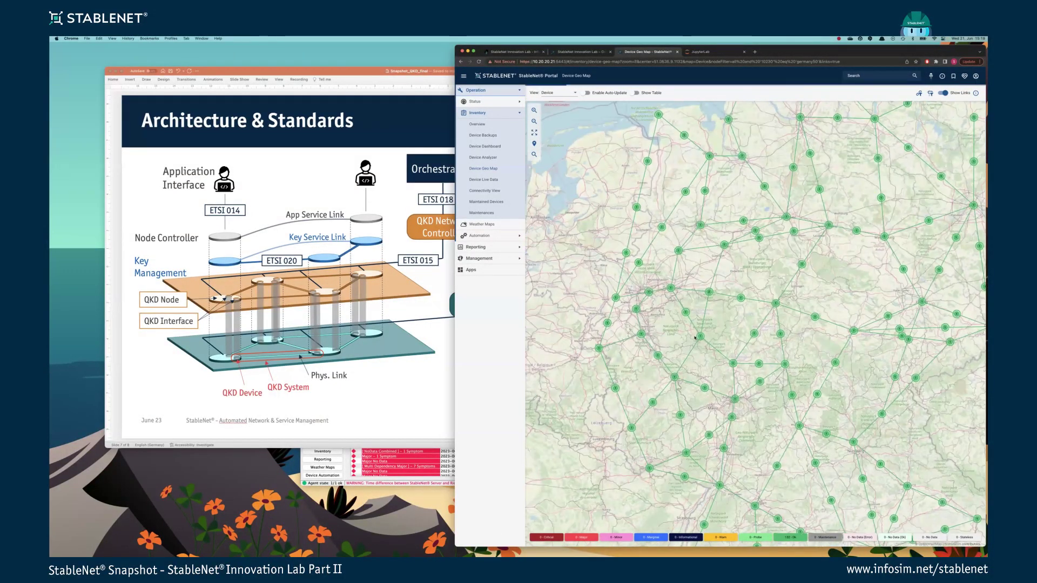
{"action": "scroll", "coordinate": [687, 335], "scroll_direction": "up", "scroll_amount": 2}
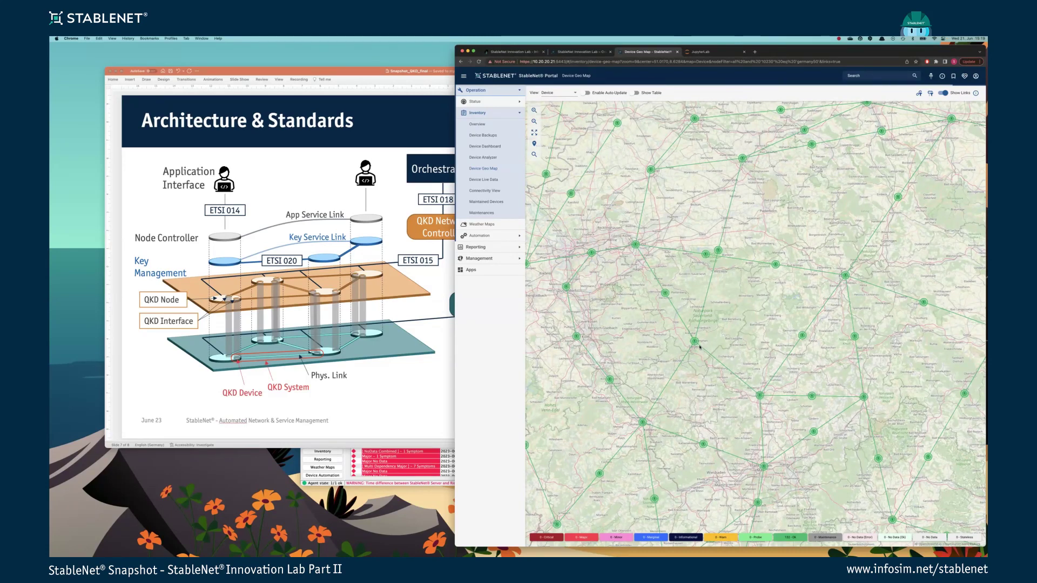
{"action": "scroll", "coordinate": [698, 363], "scroll_direction": "down", "scroll_amount": 1}
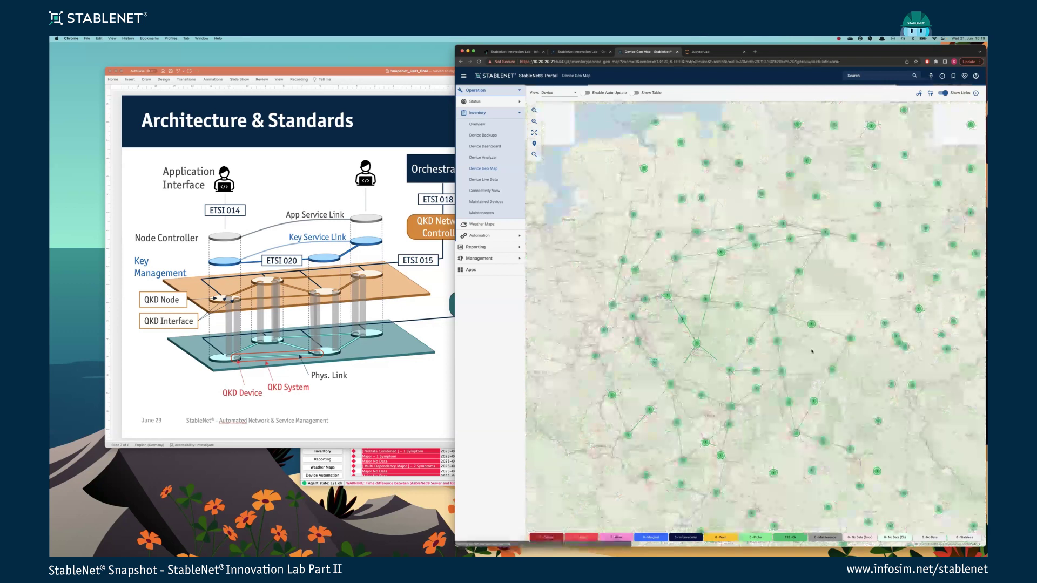
{"action": "scroll", "coordinate": [808, 351], "scroll_direction": "up", "scroll_amount": 1}
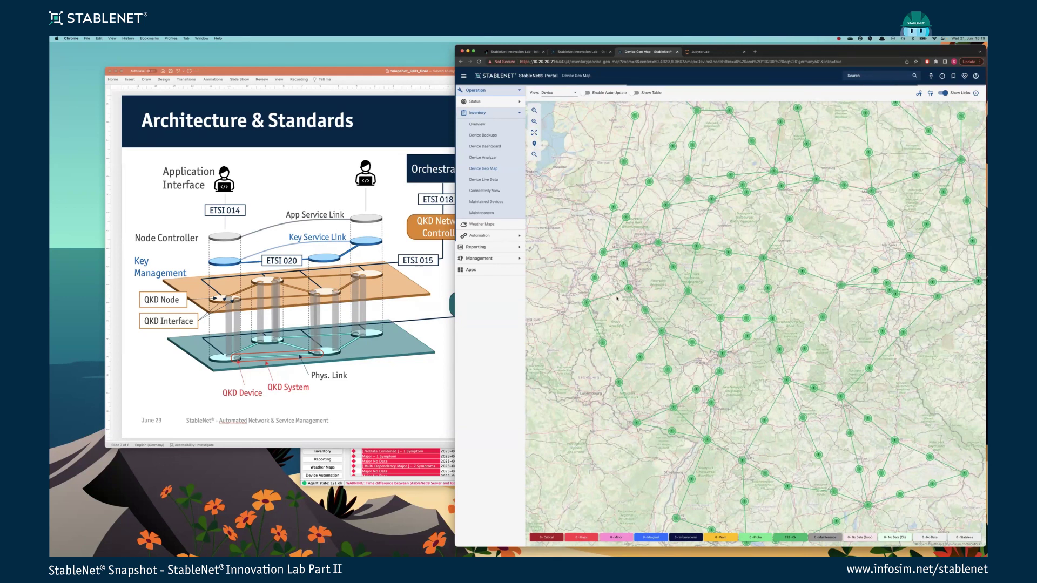
Bring PowerPoint forward and advance to slide 8, Flow Chart
{"action": "left_click", "coordinate": [242, 193]}
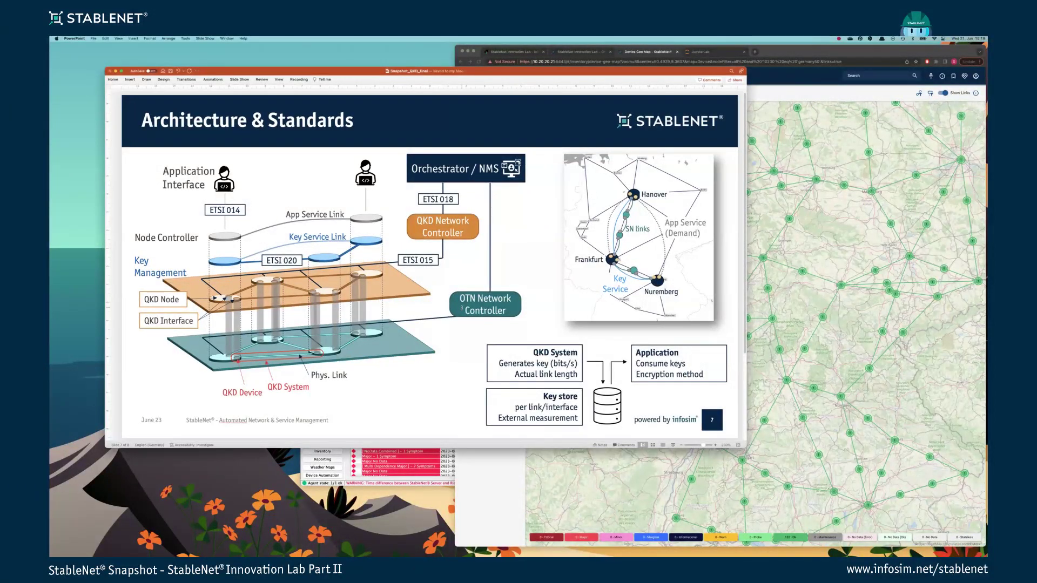
{"action": "scroll", "coordinate": [370, 166], "scroll_direction": "down", "scroll_amount": 5}
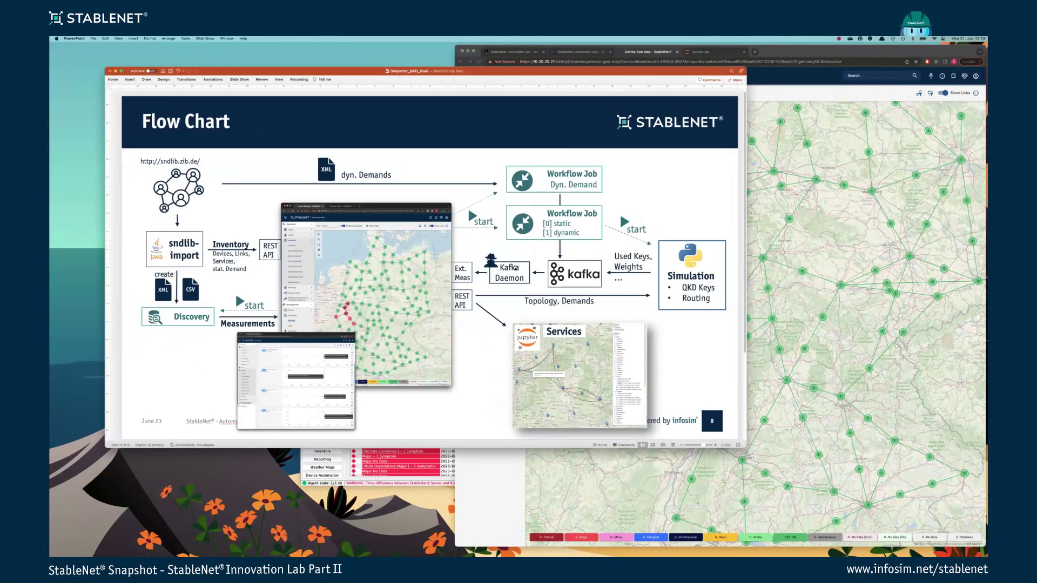